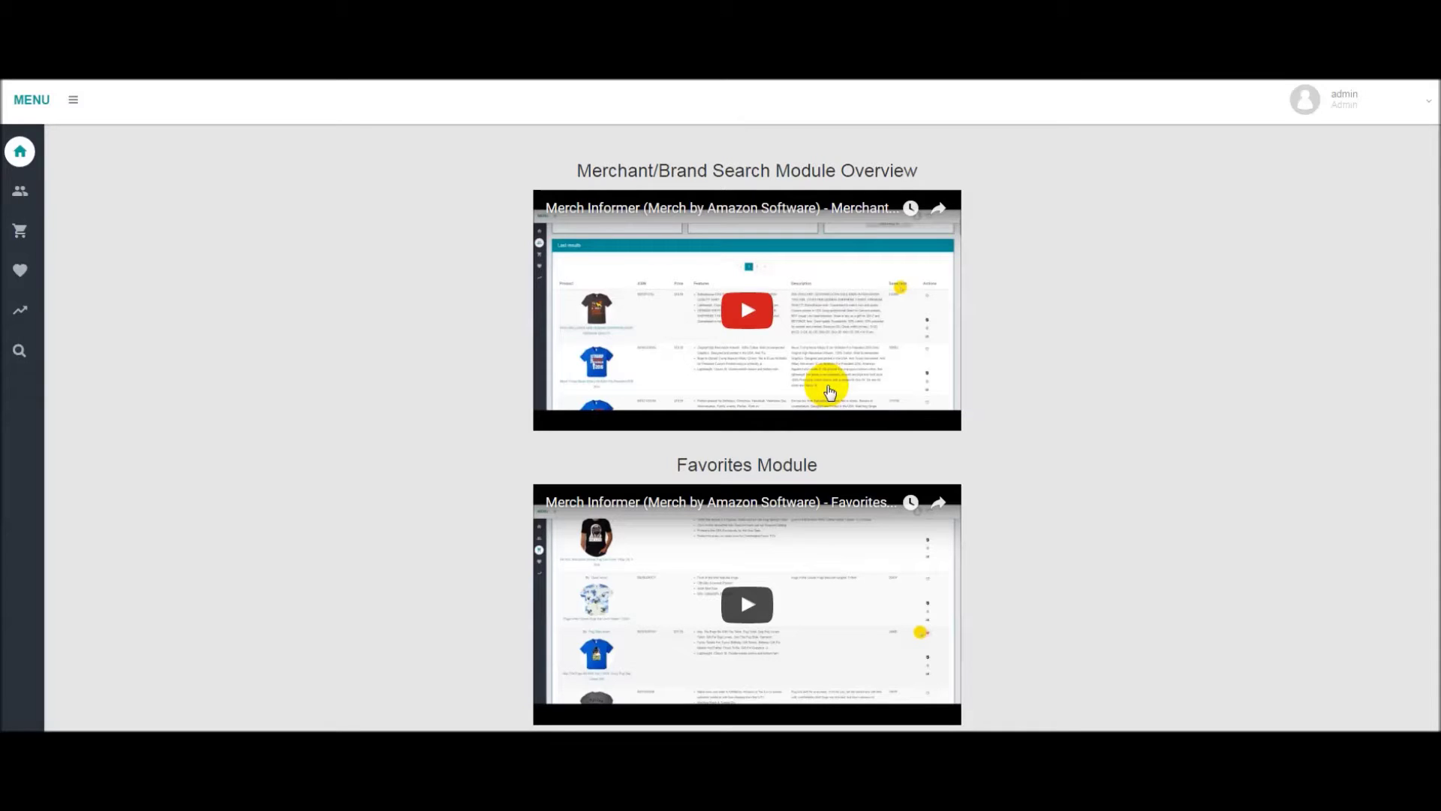
Step: Expand the left sidebar and choose Keyword finder > Search
{"action": "left_click", "coordinate": [28, 353]}
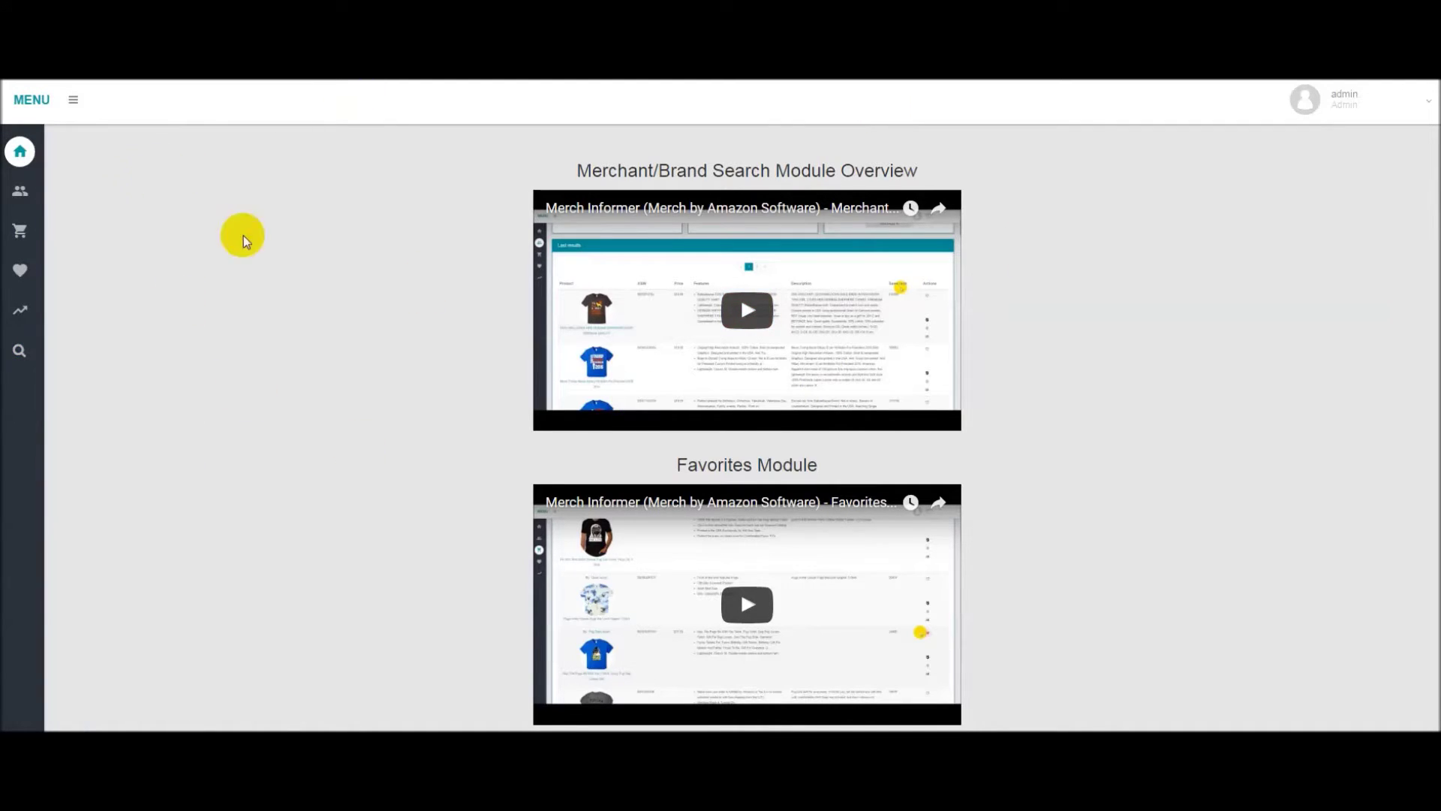
{"action": "left_click", "coordinate": [26, 353]}
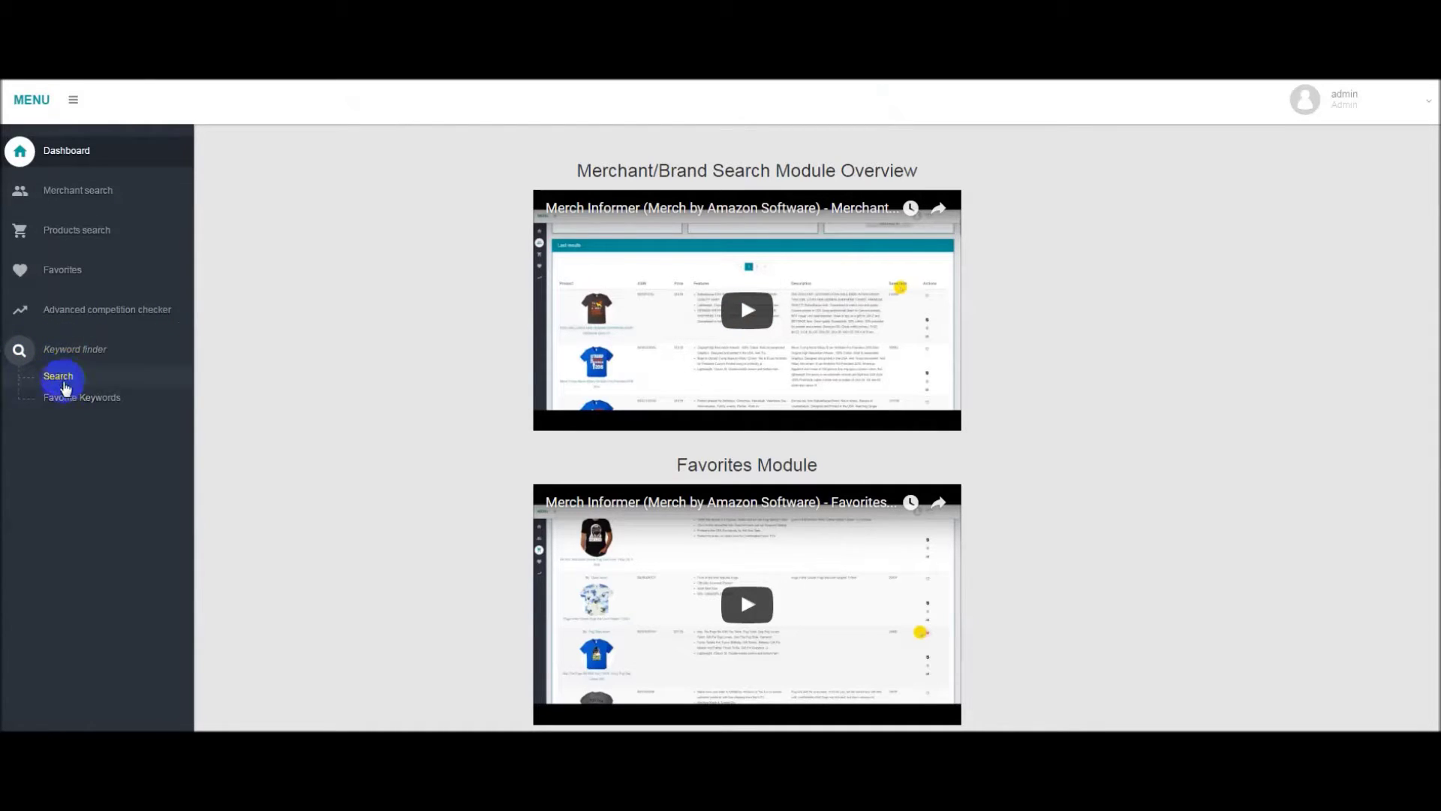
{"action": "left_click", "coordinate": [63, 386]}
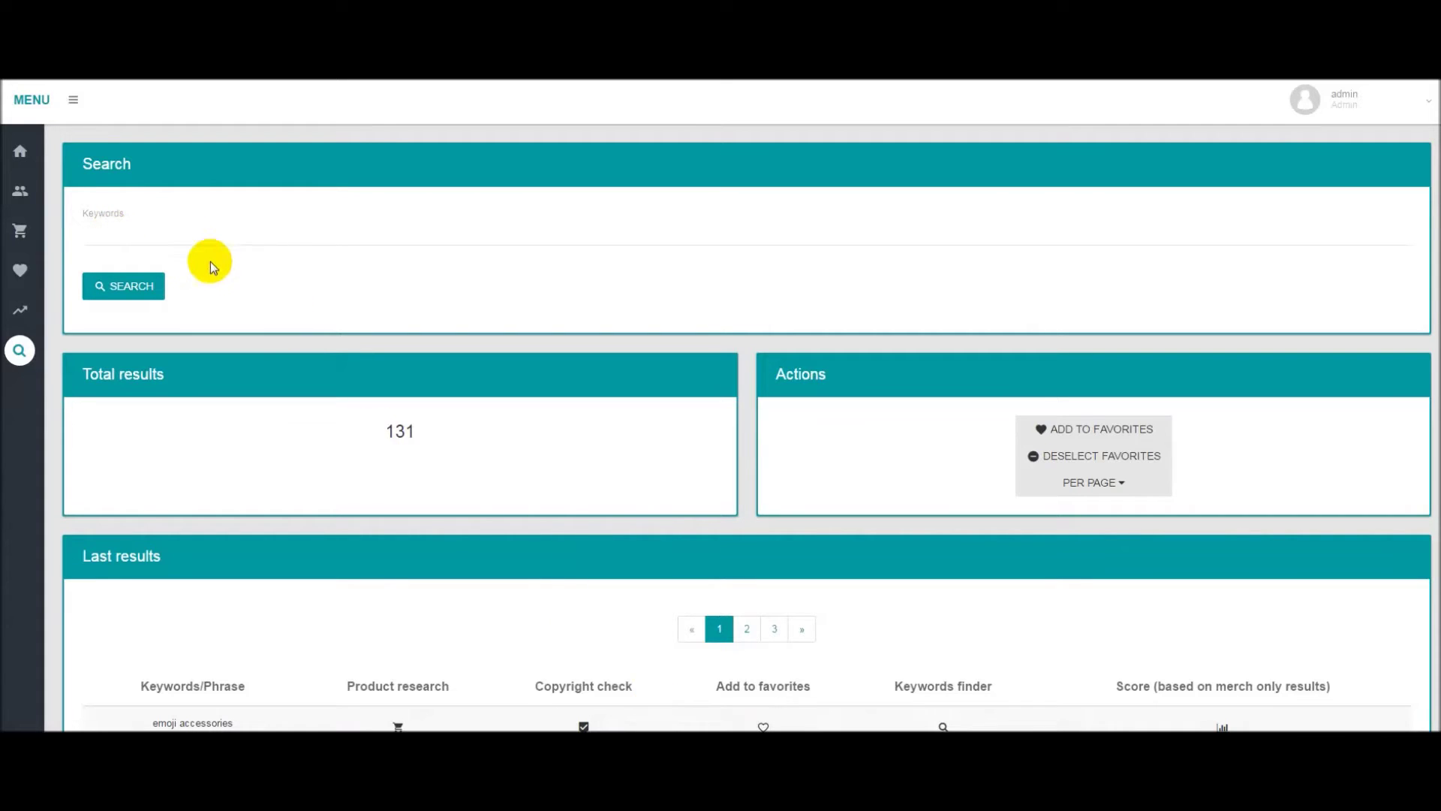
Step: Search keywords for 'bacon' from autocomplete, listing 66 bacon phrases
{"action": "left_click", "coordinate": [175, 239]}
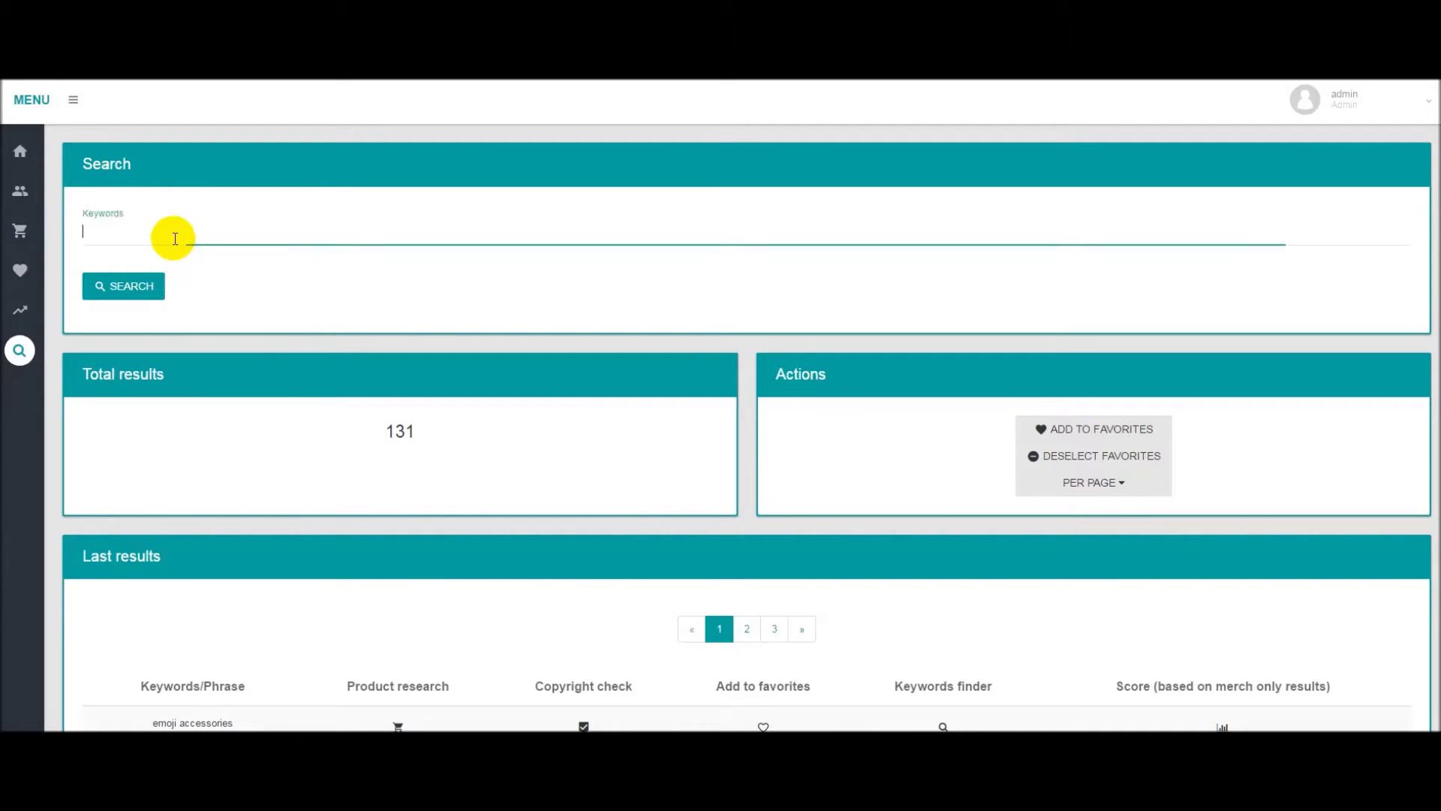
{"action": "type", "text": "bacon"}
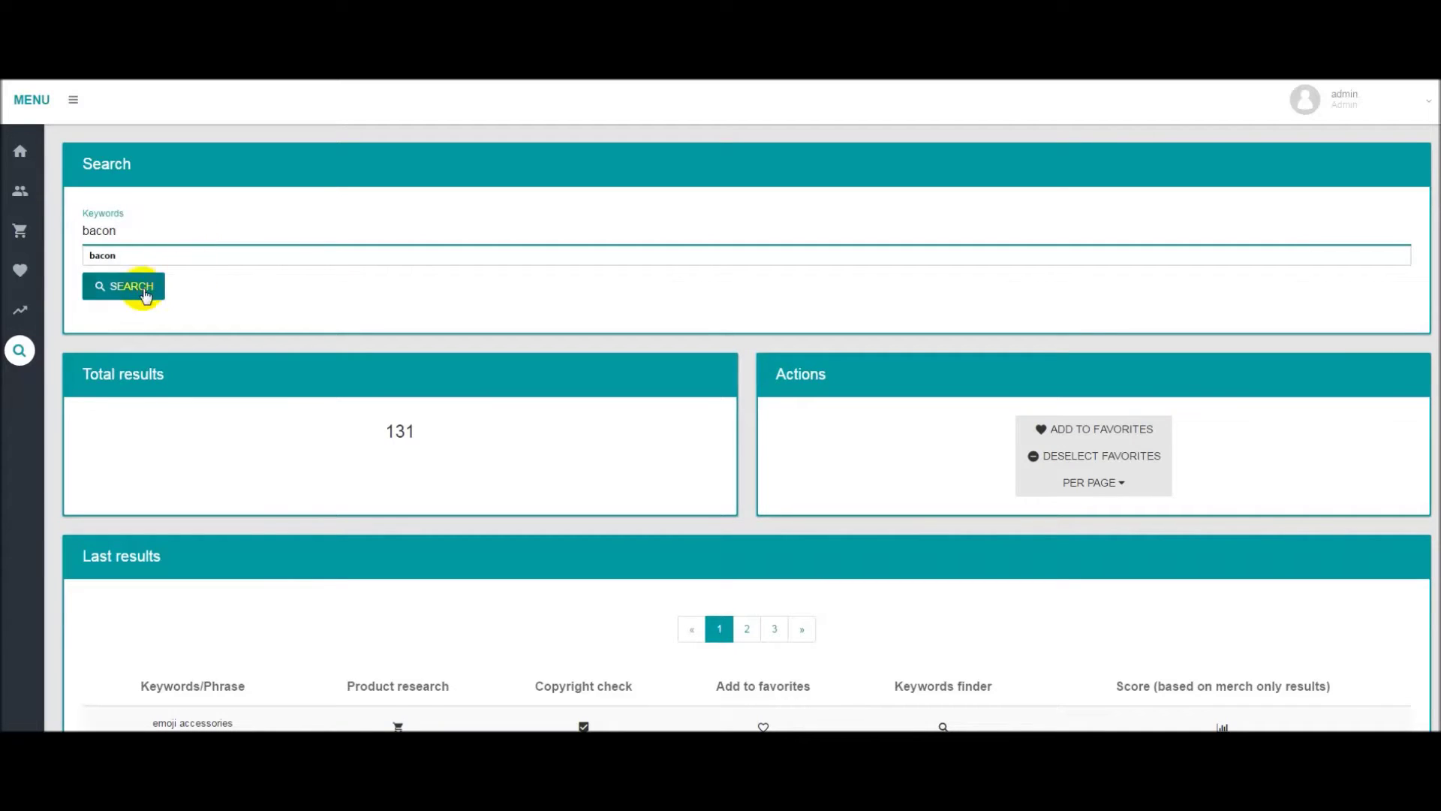
{"action": "left_click", "coordinate": [140, 290]}
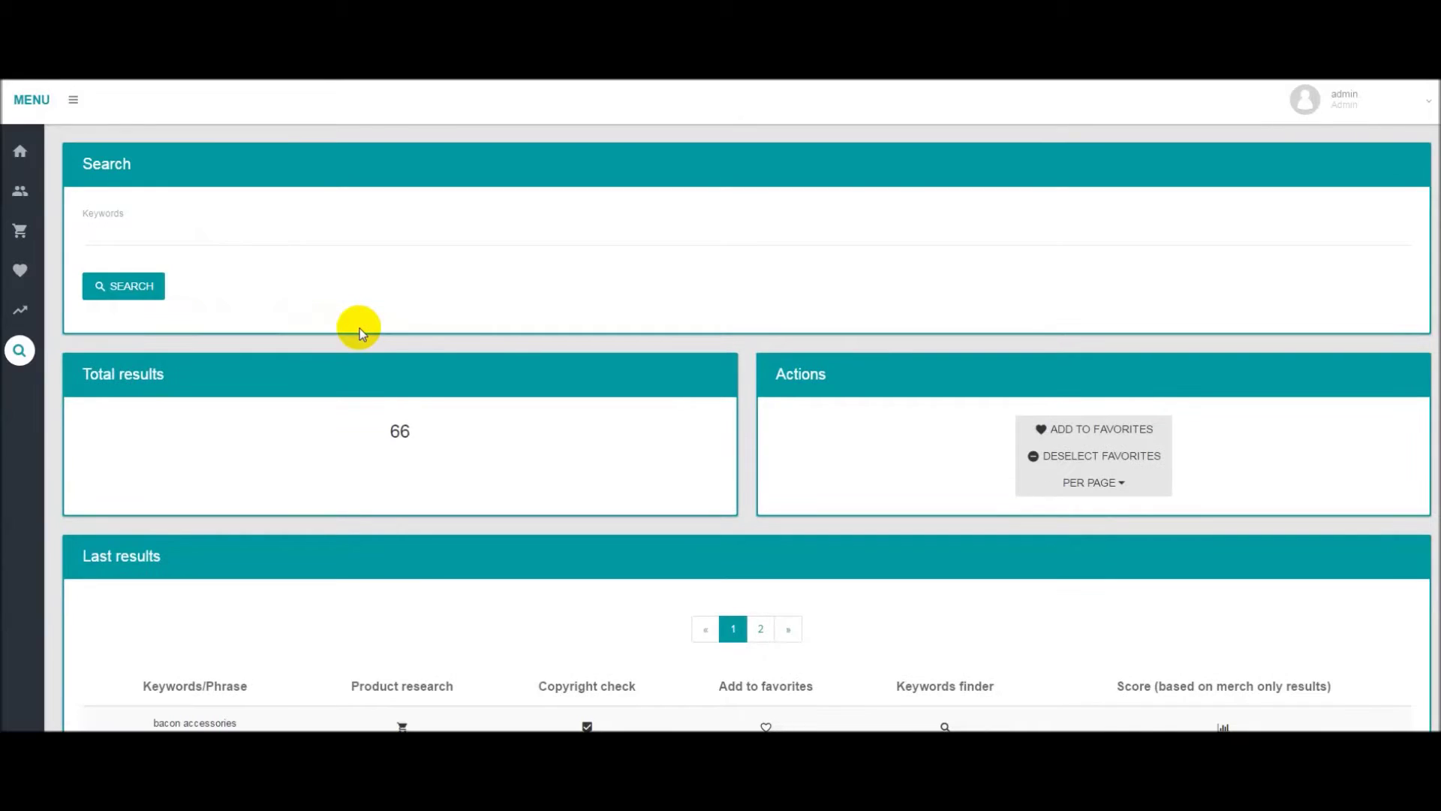
{"action": "scroll", "coordinate": [506, 341], "scroll_direction": "down", "scroll_amount": 3}
{"action": "scroll", "coordinate": [506, 341], "scroll_direction": "down", "scroll_amount": 2}
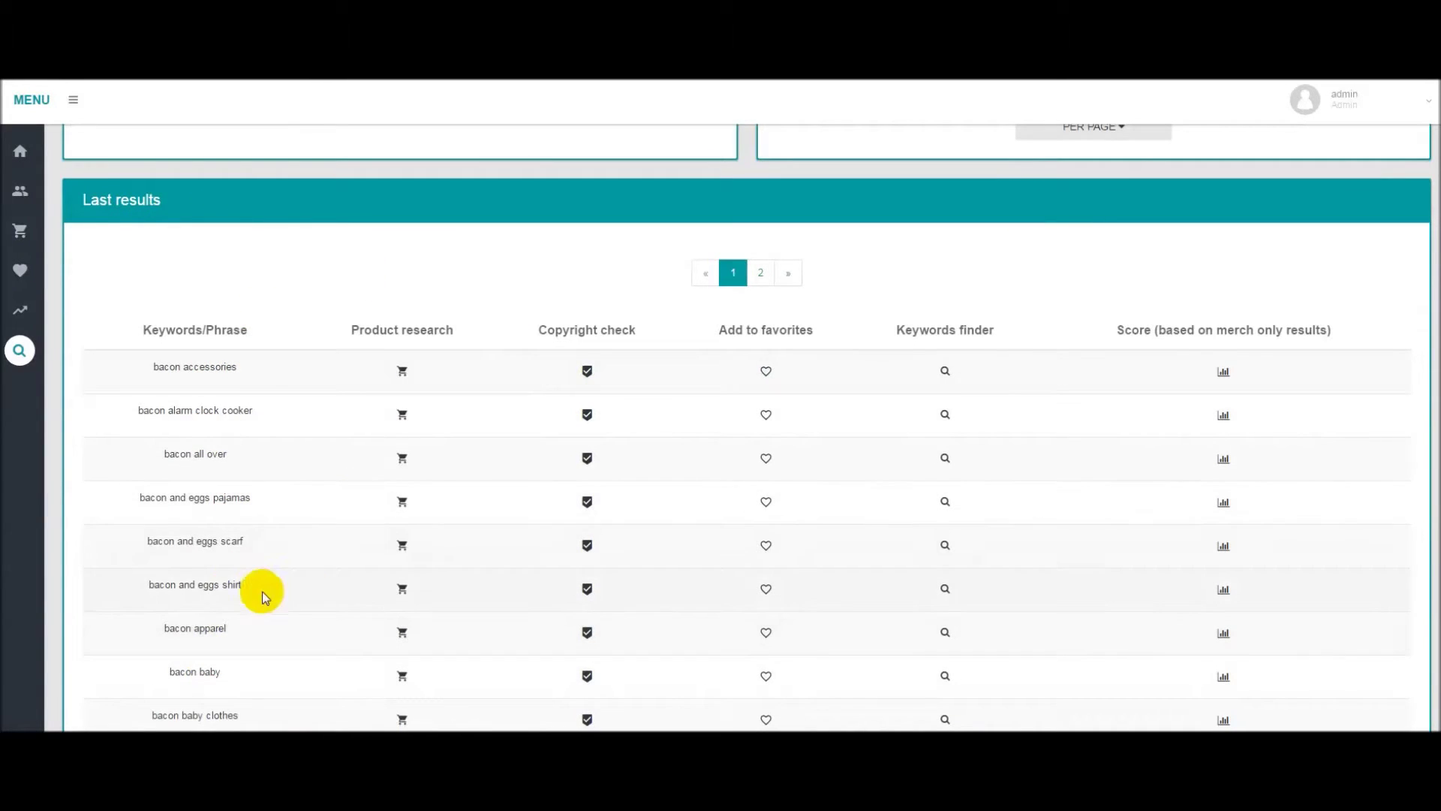
Step: Highlight the phrases 'bacon and eggs shirt', 'bacon and eggs pajamas' and 'bacon alarm clock cooker'
{"action": "left_click_drag", "start_coordinate": [244, 586], "coordinate": [141, 585]}
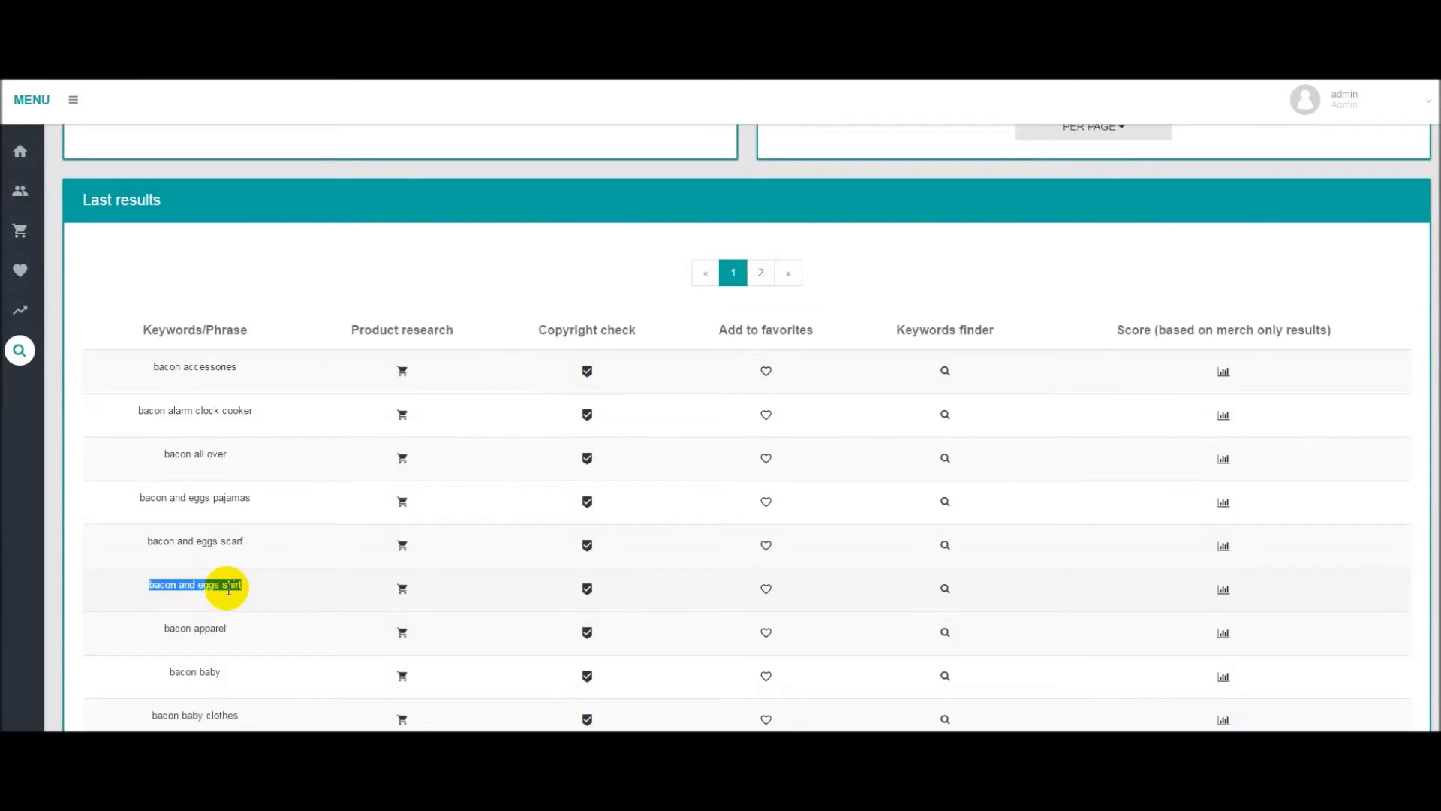
{"action": "left_click", "coordinate": [254, 501]}
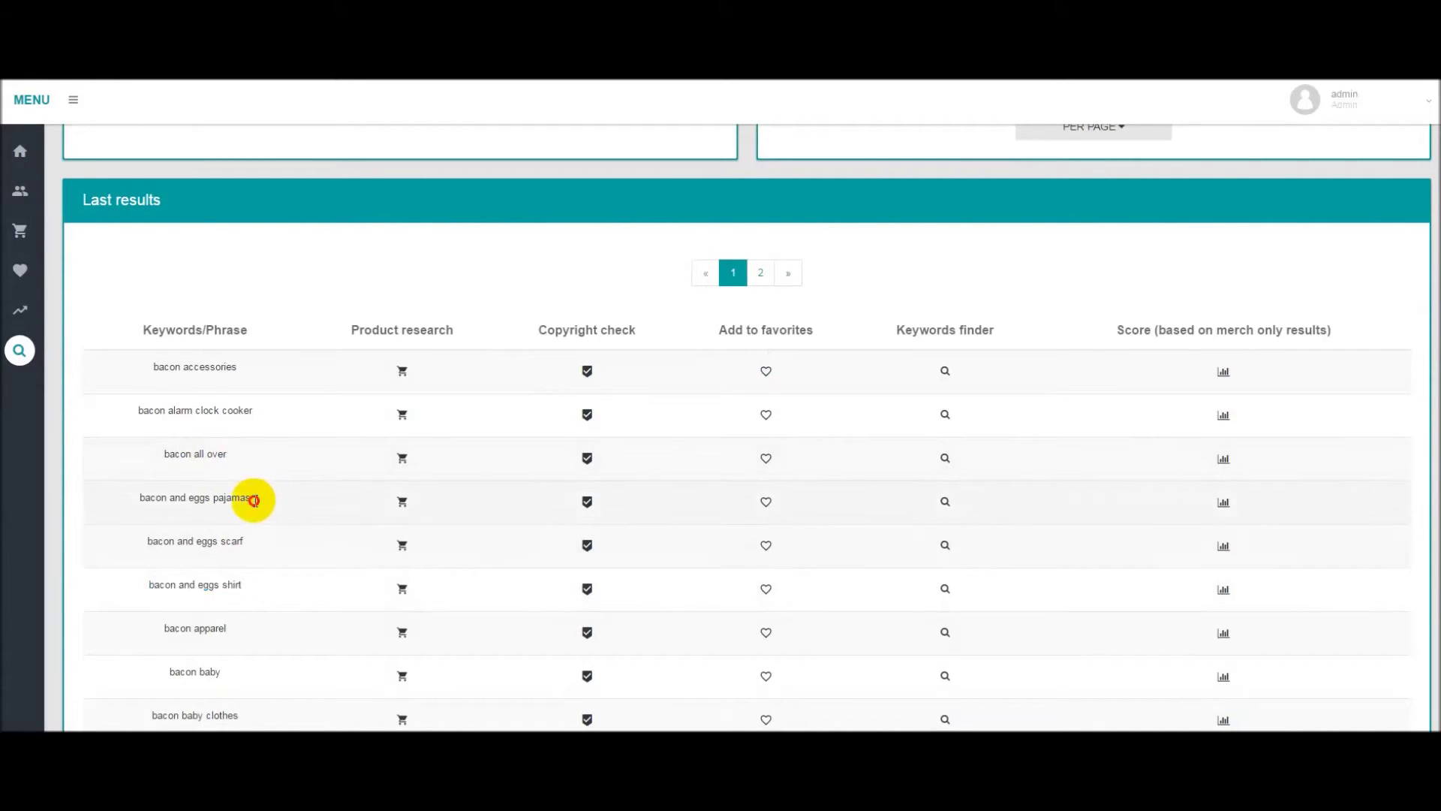
{"action": "left_click_drag", "start_coordinate": [253, 501], "coordinate": [137, 499]}
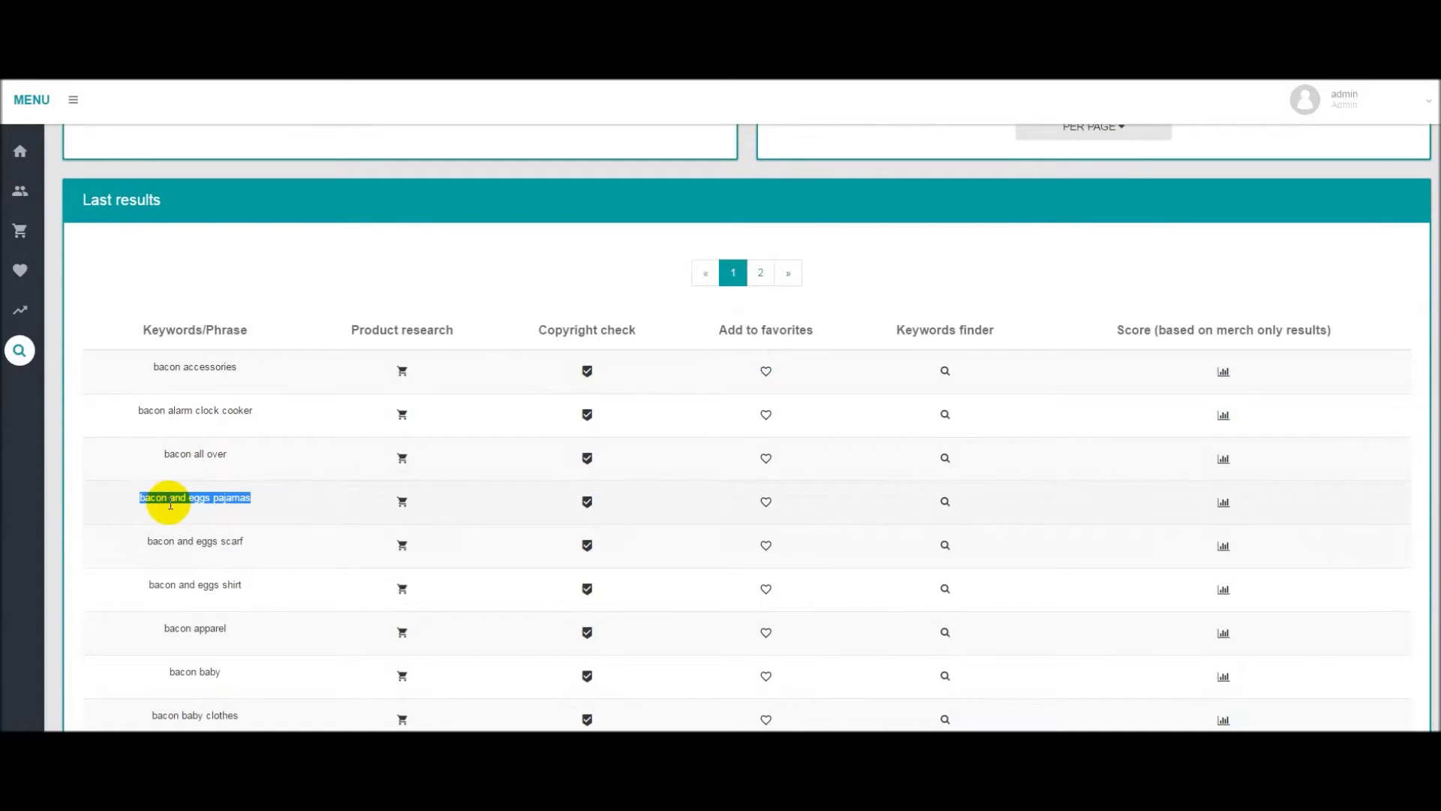
{"action": "left_click_drag", "start_coordinate": [254, 412], "coordinate": [134, 412]}
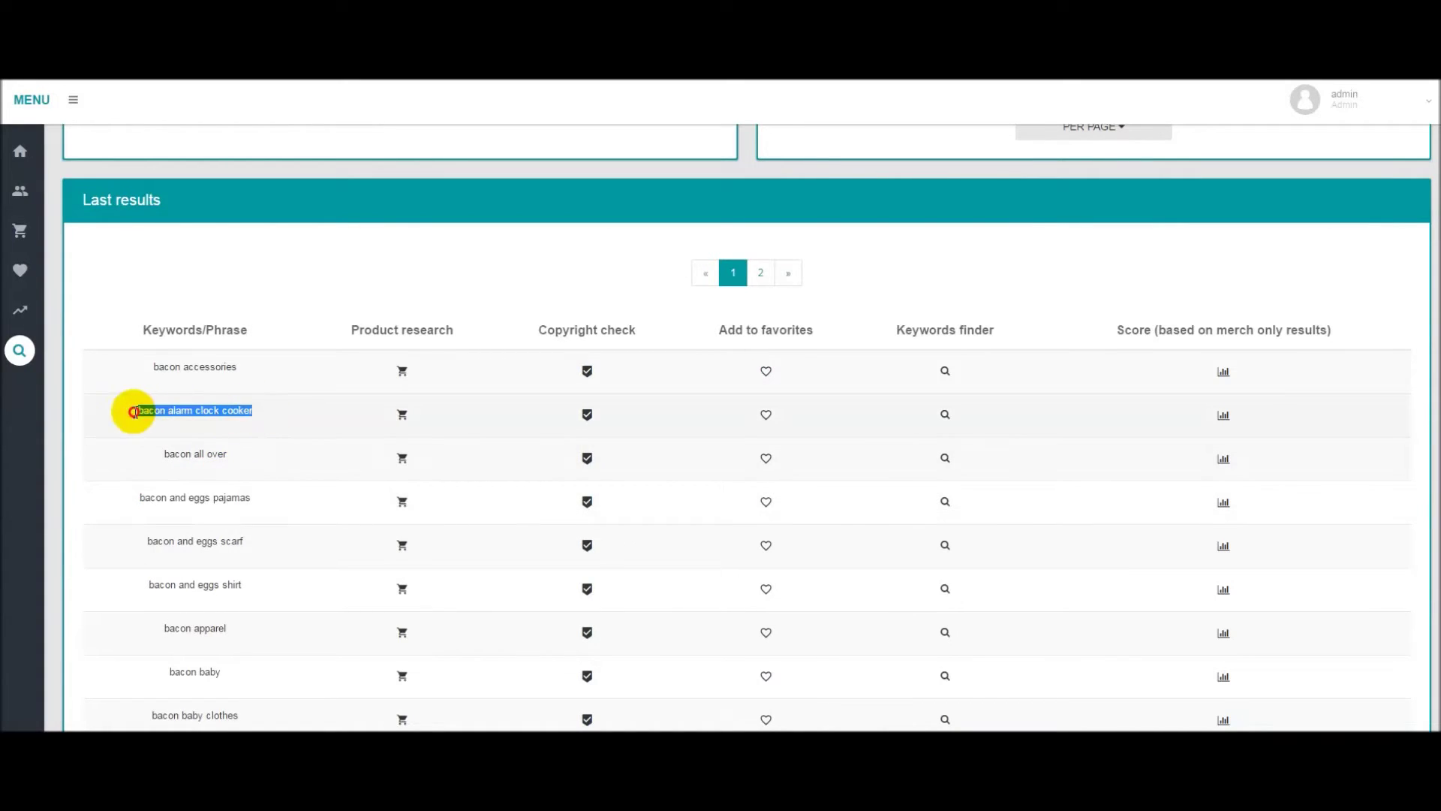
{"action": "scroll", "coordinate": [280, 529], "scroll_direction": "up", "scroll_amount": 5}
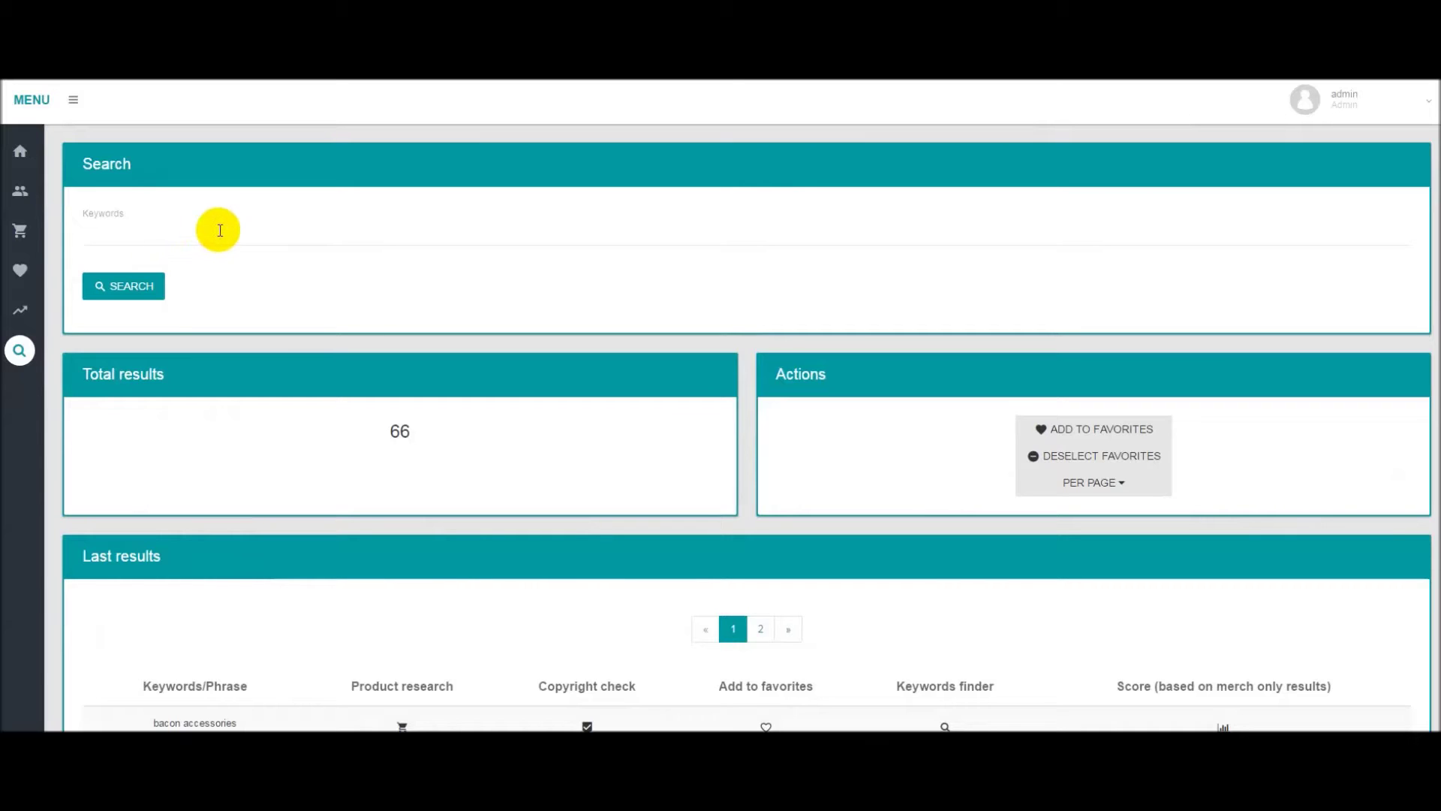
Step: Search for 'keep calm and' (47 results) and copyright-check 'keep calm and bergeron'
{"action": "left_click", "coordinate": [196, 241]}
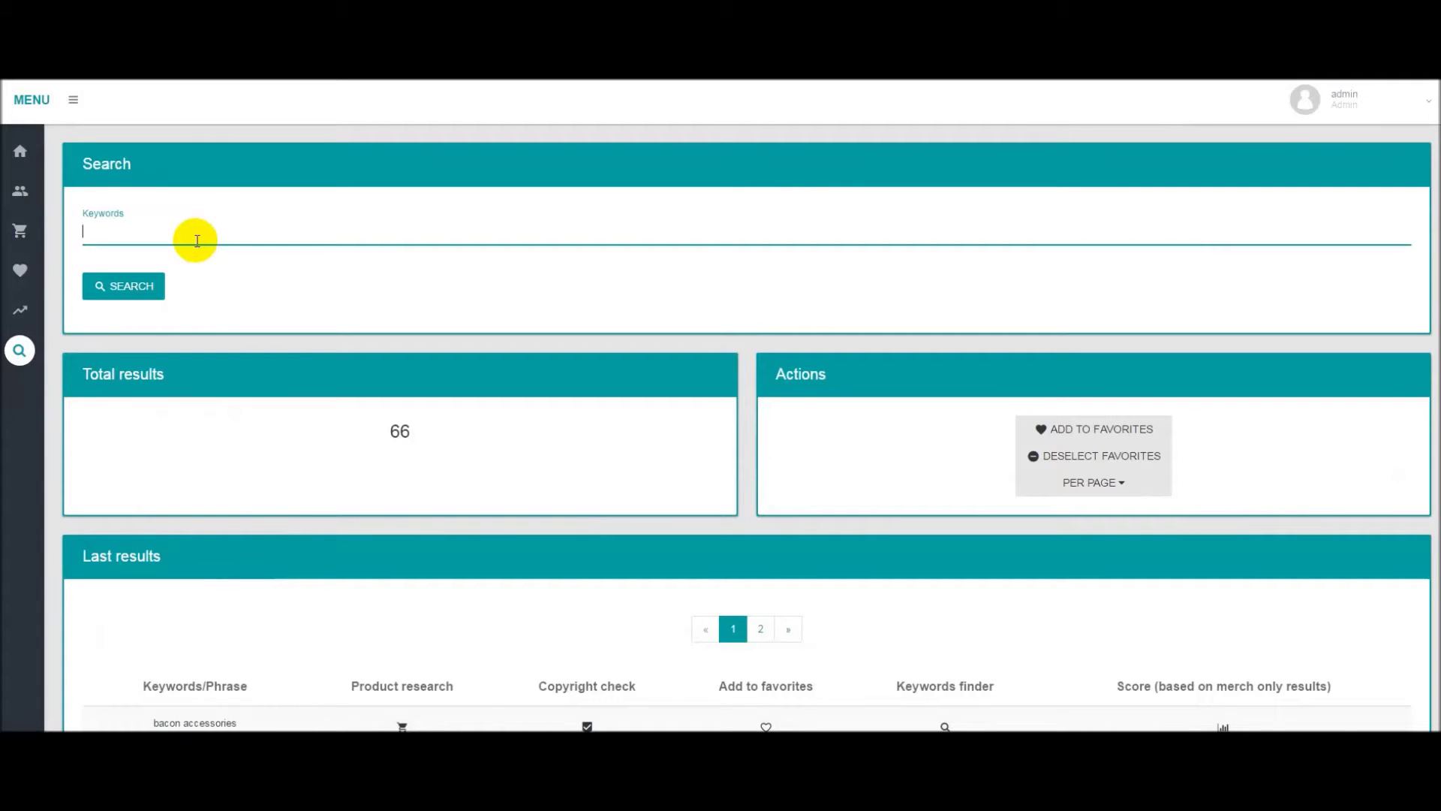
{"action": "type", "text": "keep calm and"}
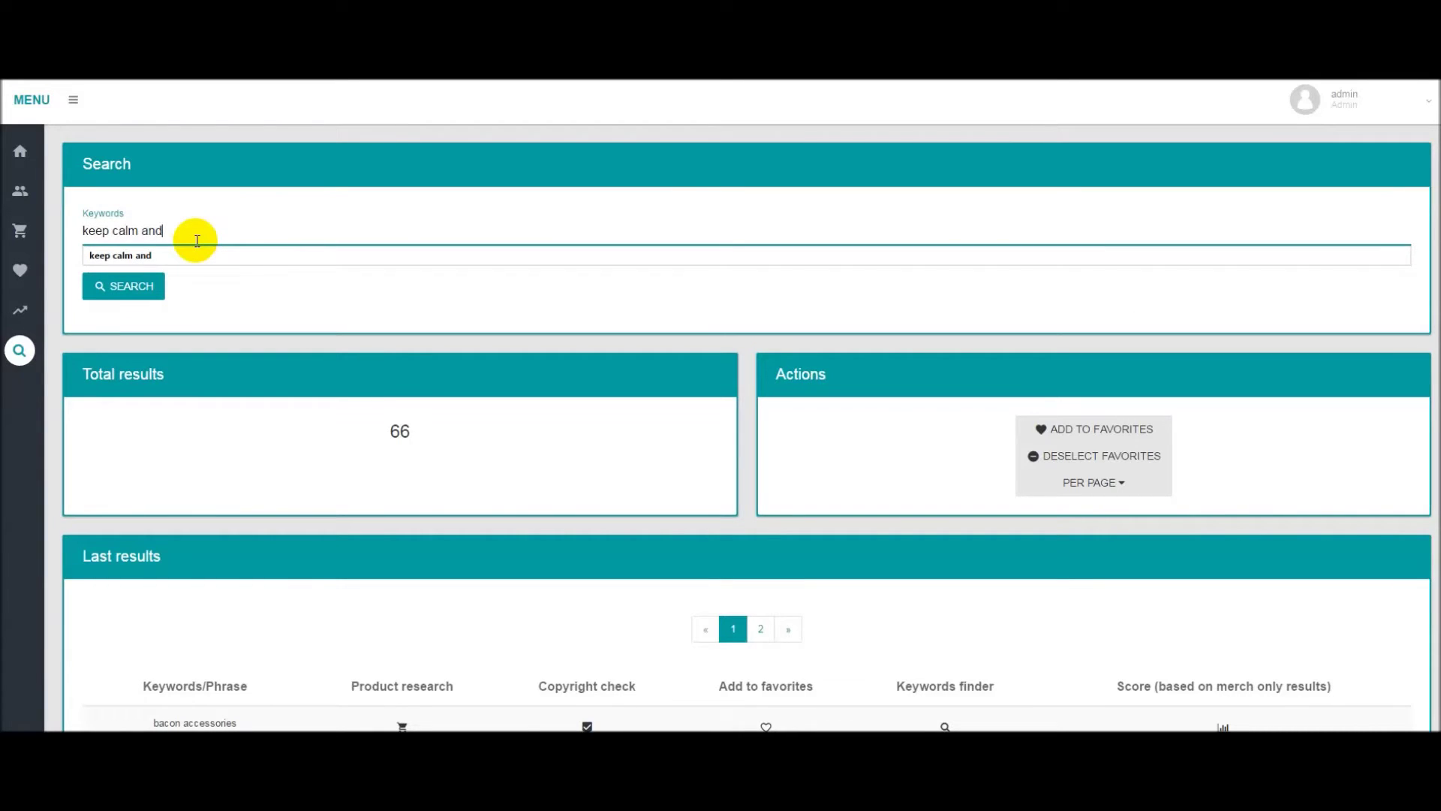
{"action": "left_click", "coordinate": [141, 289]}
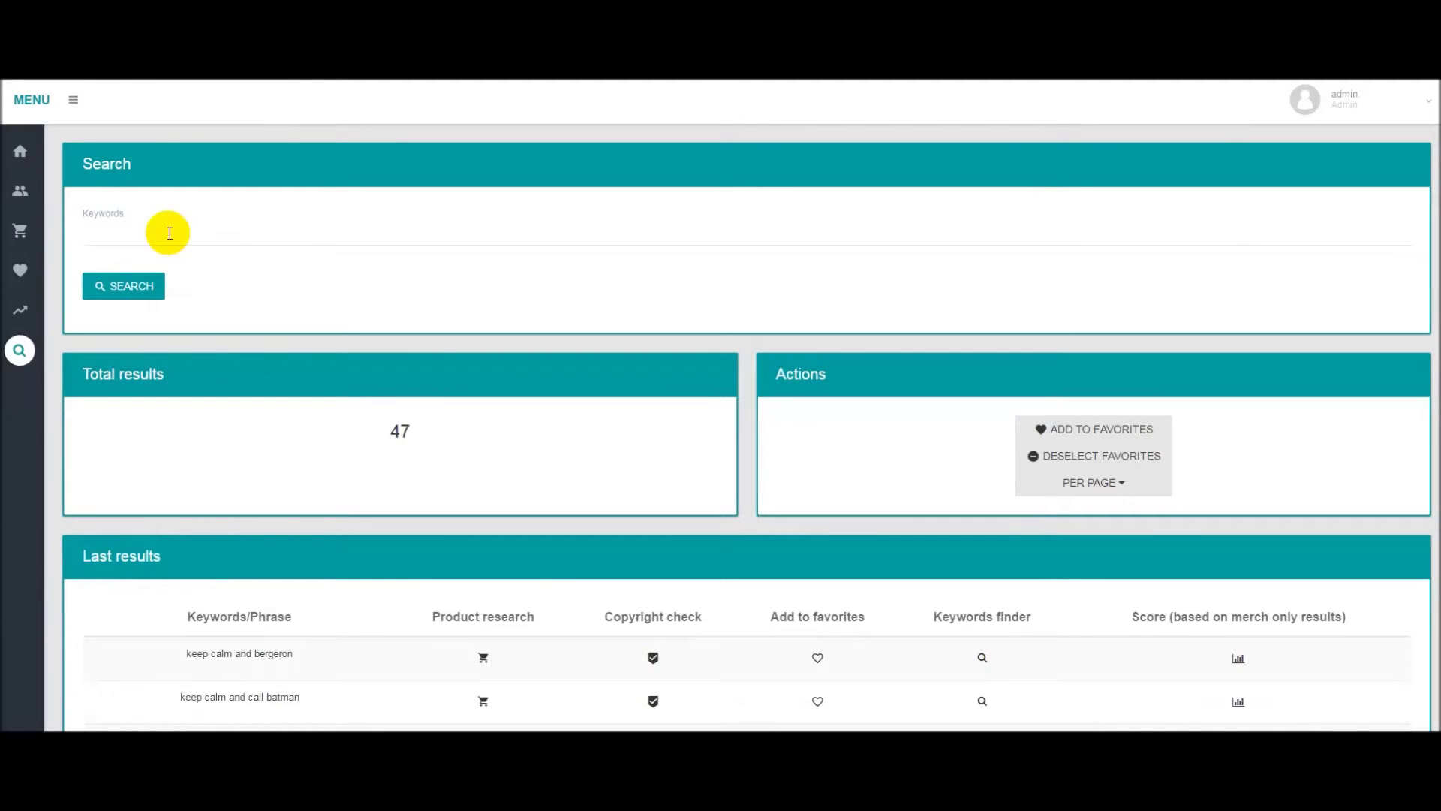
{"action": "scroll", "coordinate": [479, 497], "scroll_direction": "down", "scroll_amount": 2}
{"action": "scroll", "coordinate": [450, 456], "scroll_direction": "down", "scroll_amount": 2}
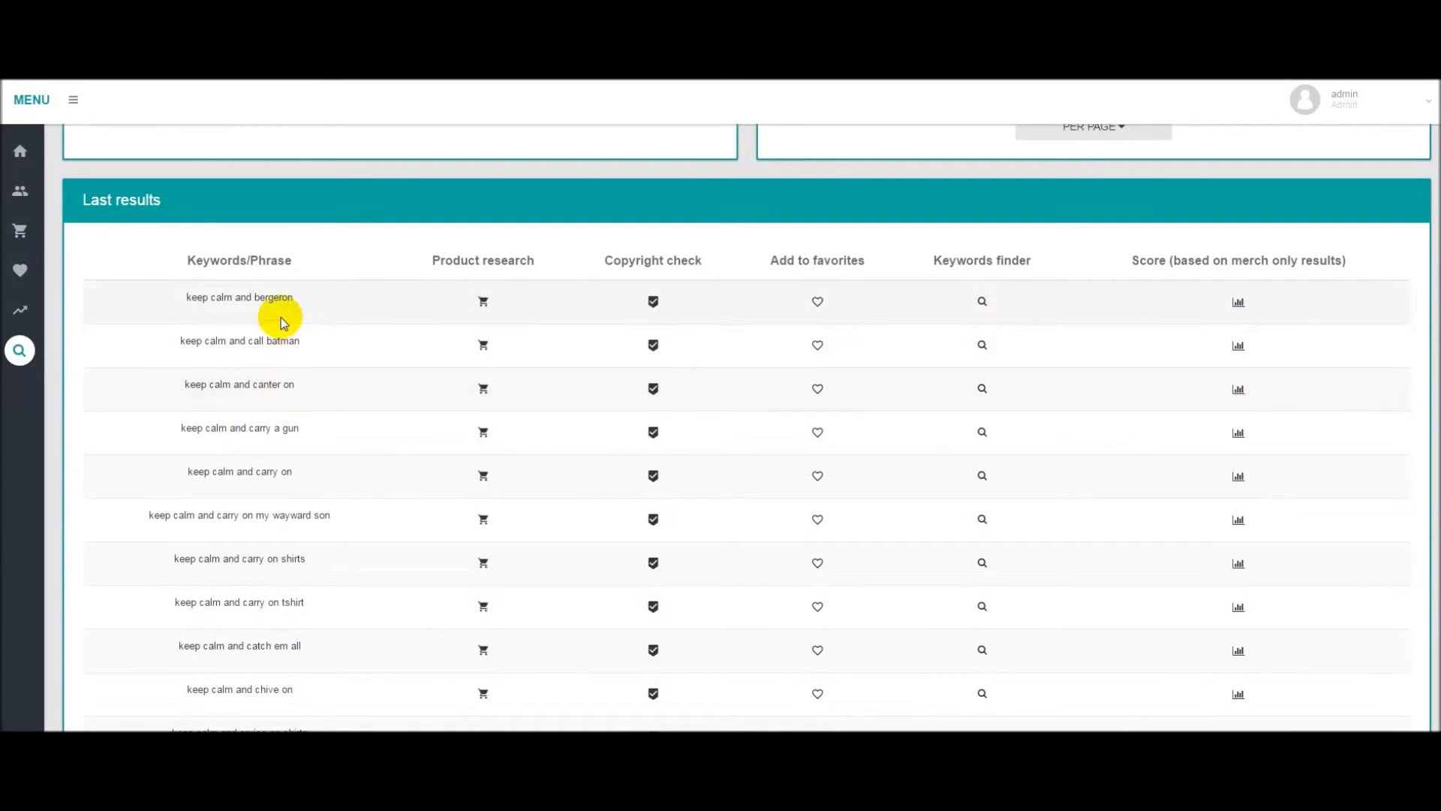
{"action": "left_click", "coordinate": [652, 304]}
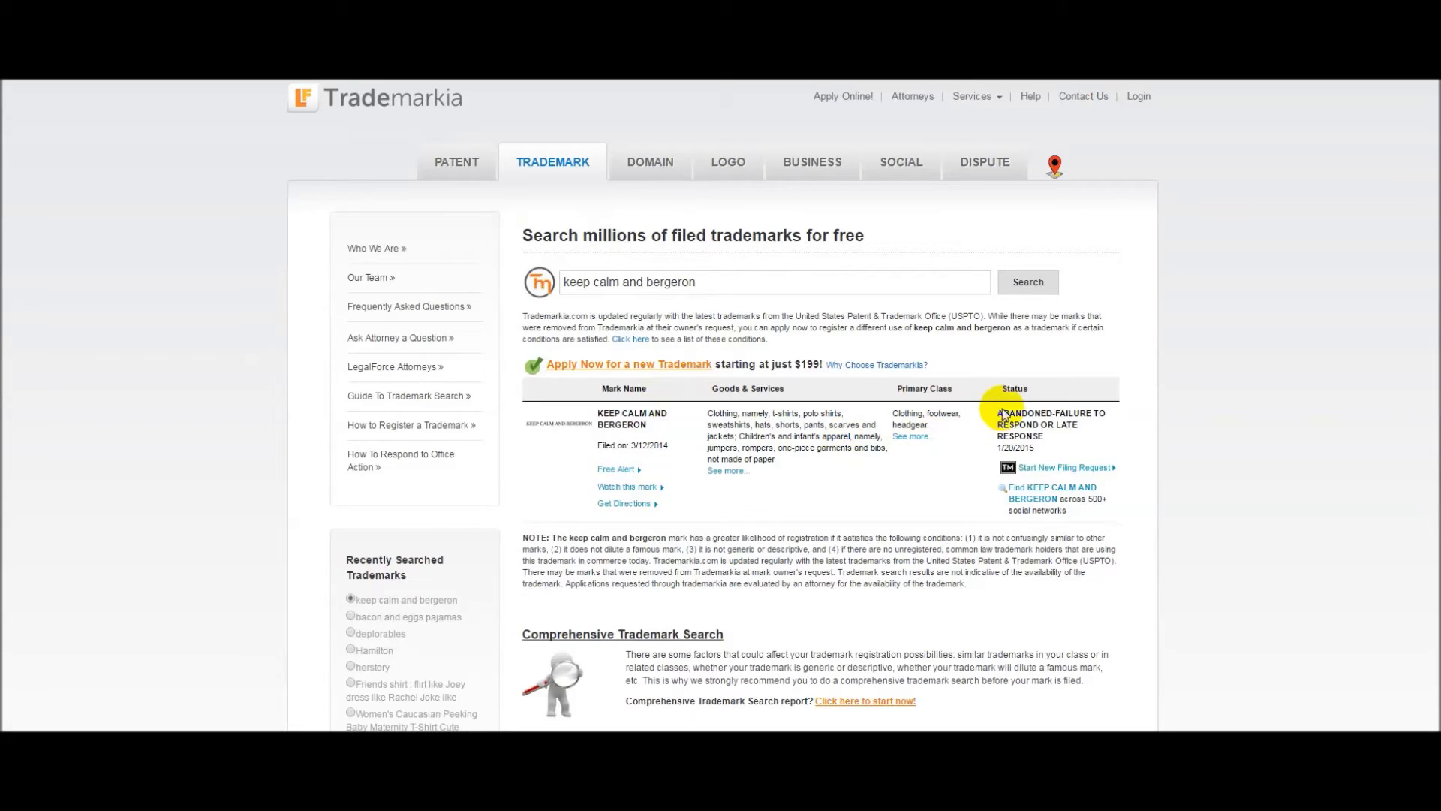
Step: Highlight the abandoned trademark status for 'keep calm and bergeron' in Trademarkia
{"action": "left_click_drag", "start_coordinate": [999, 413], "coordinate": [1093, 415]}
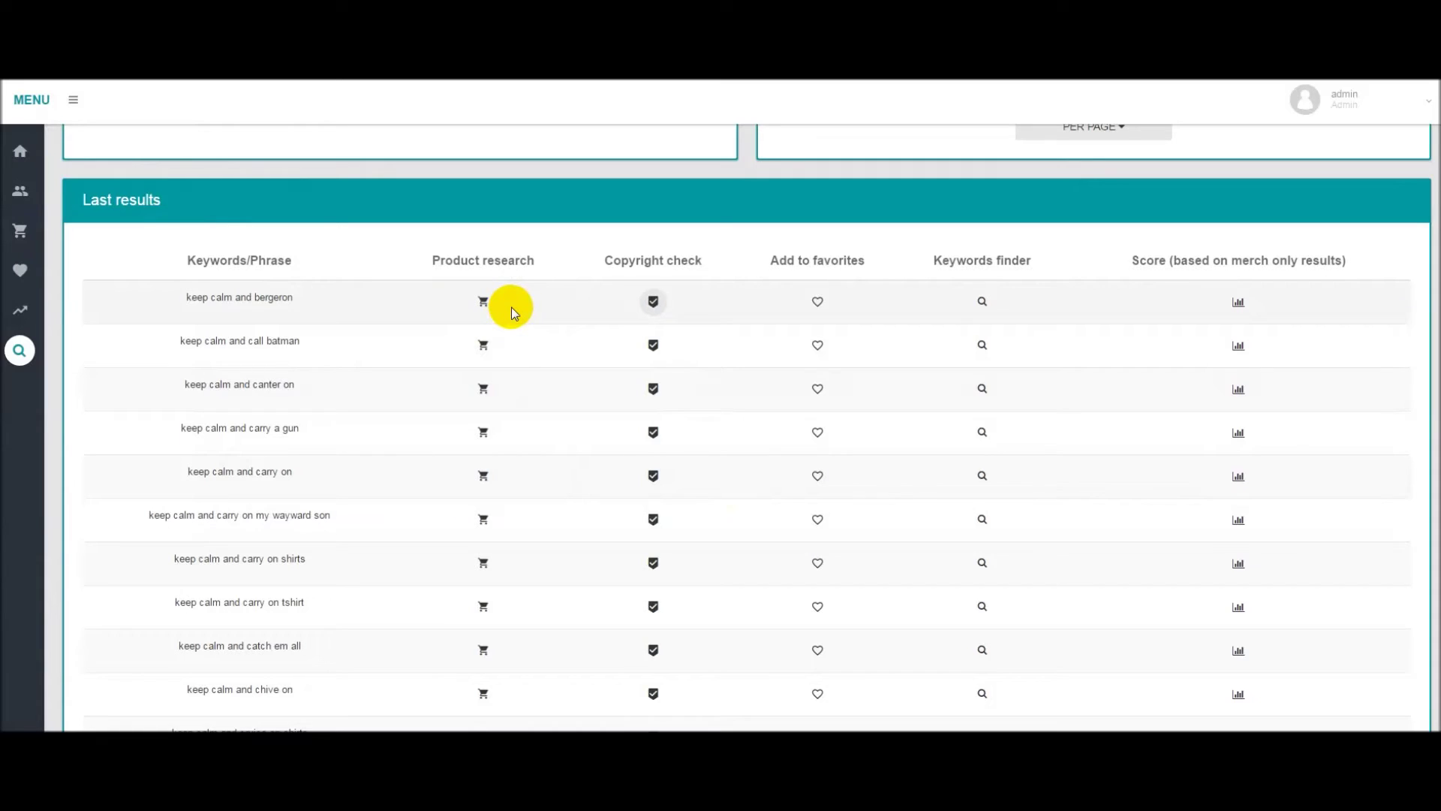
{"action": "scroll", "coordinate": [556, 322], "scroll_direction": "up", "scroll_amount": 2}
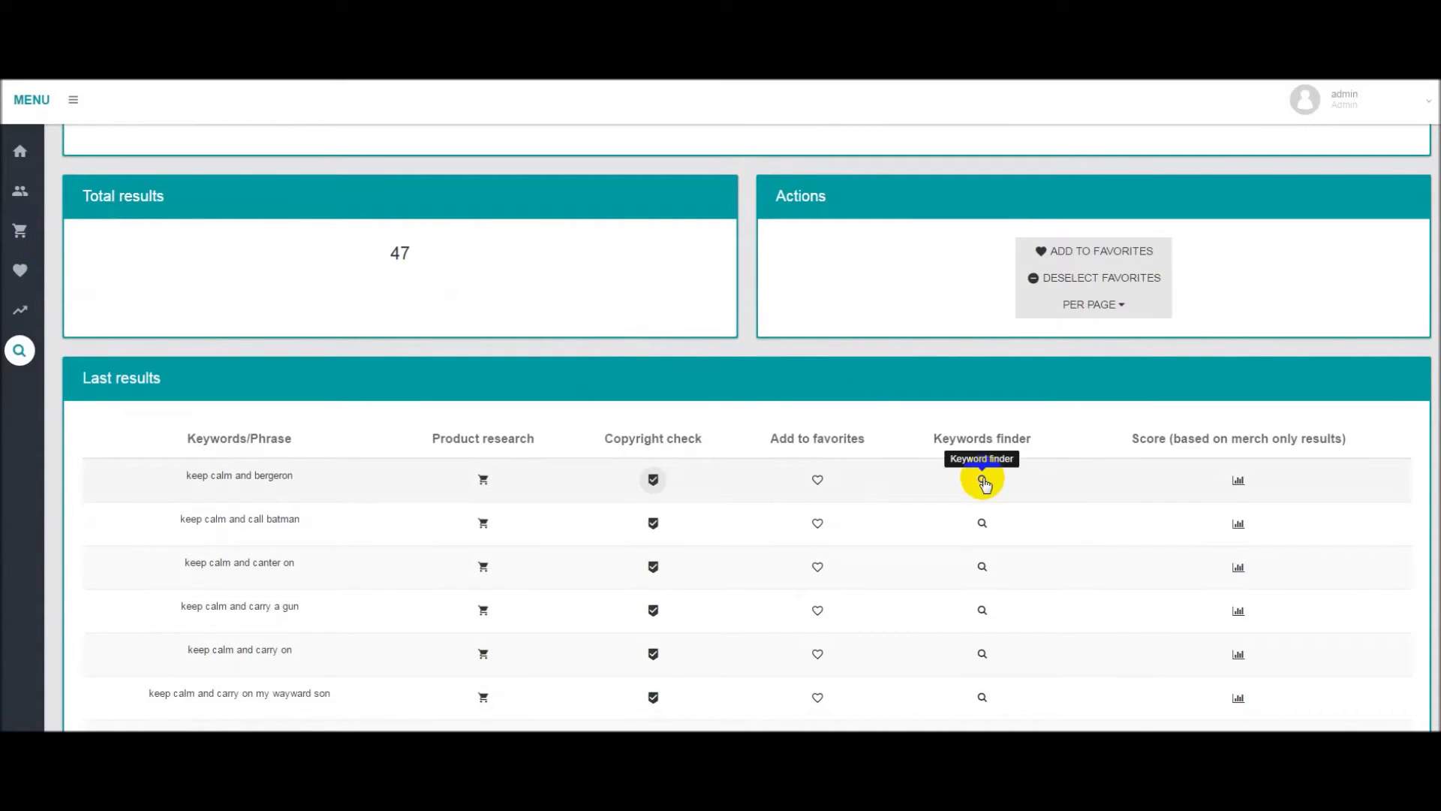
{"action": "scroll", "coordinate": [743, 405], "scroll_direction": "up", "scroll_amount": 2}
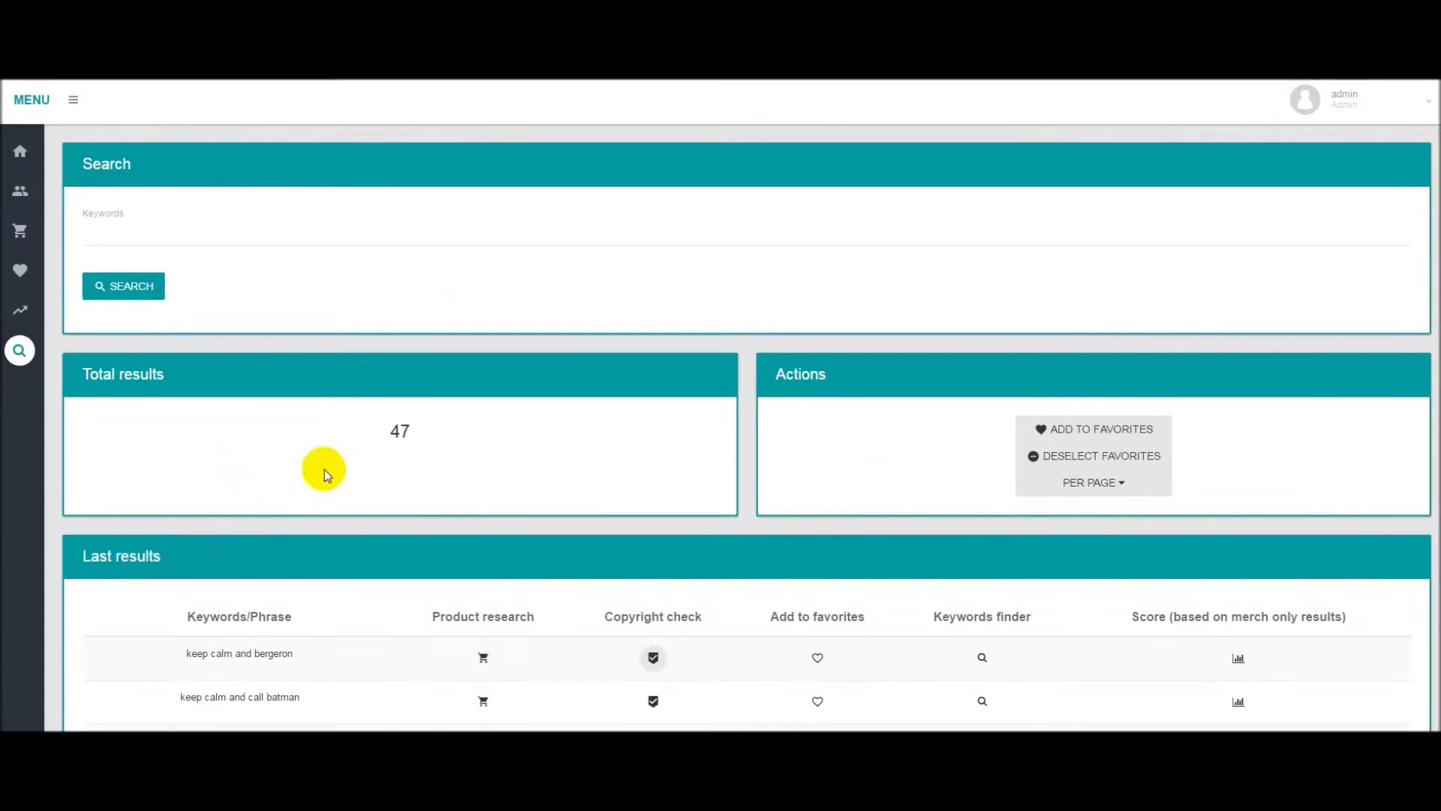
{"action": "scroll", "coordinate": [380, 332], "scroll_direction": "down", "scroll_amount": 2}
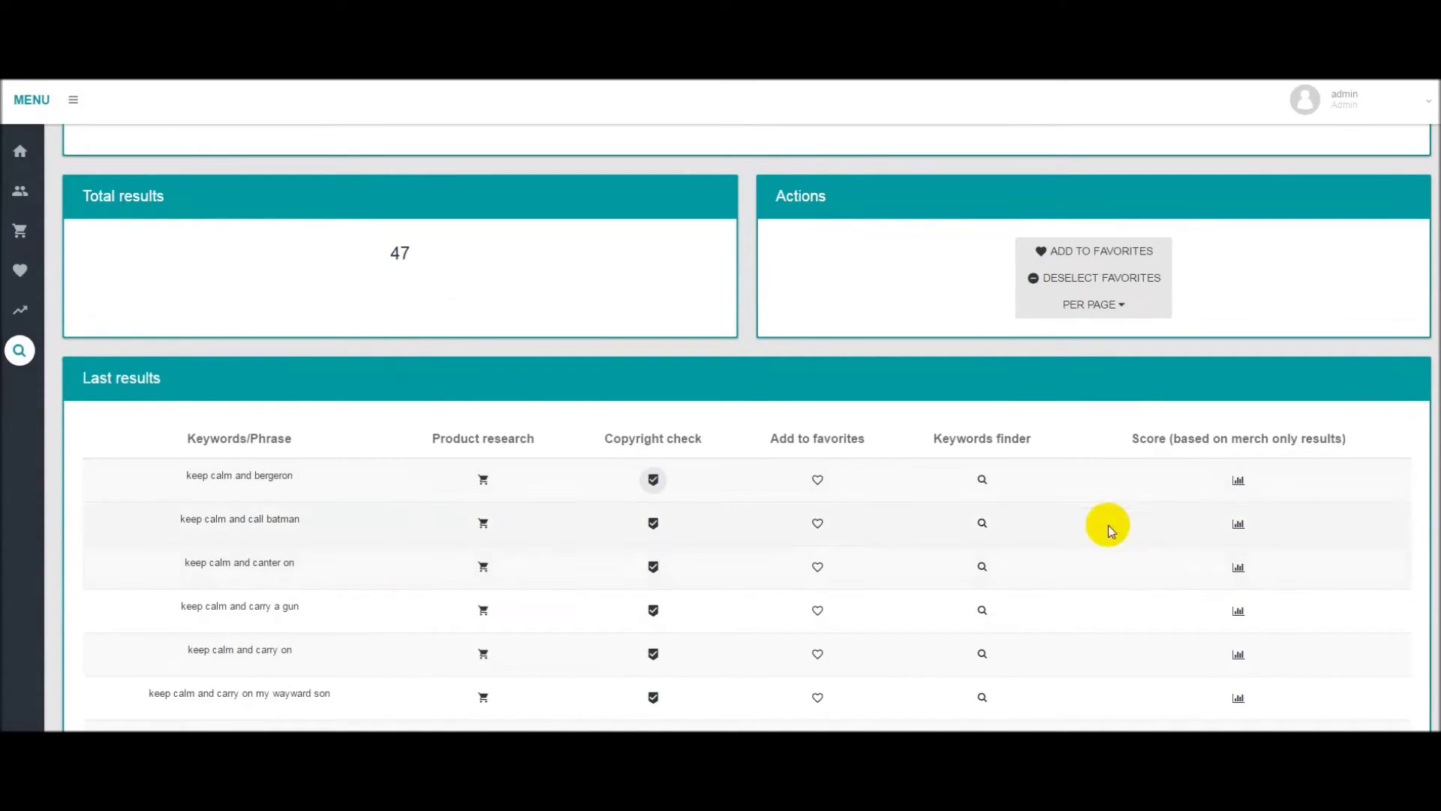
{"action": "mouse_move", "coordinate": [1239, 481]}
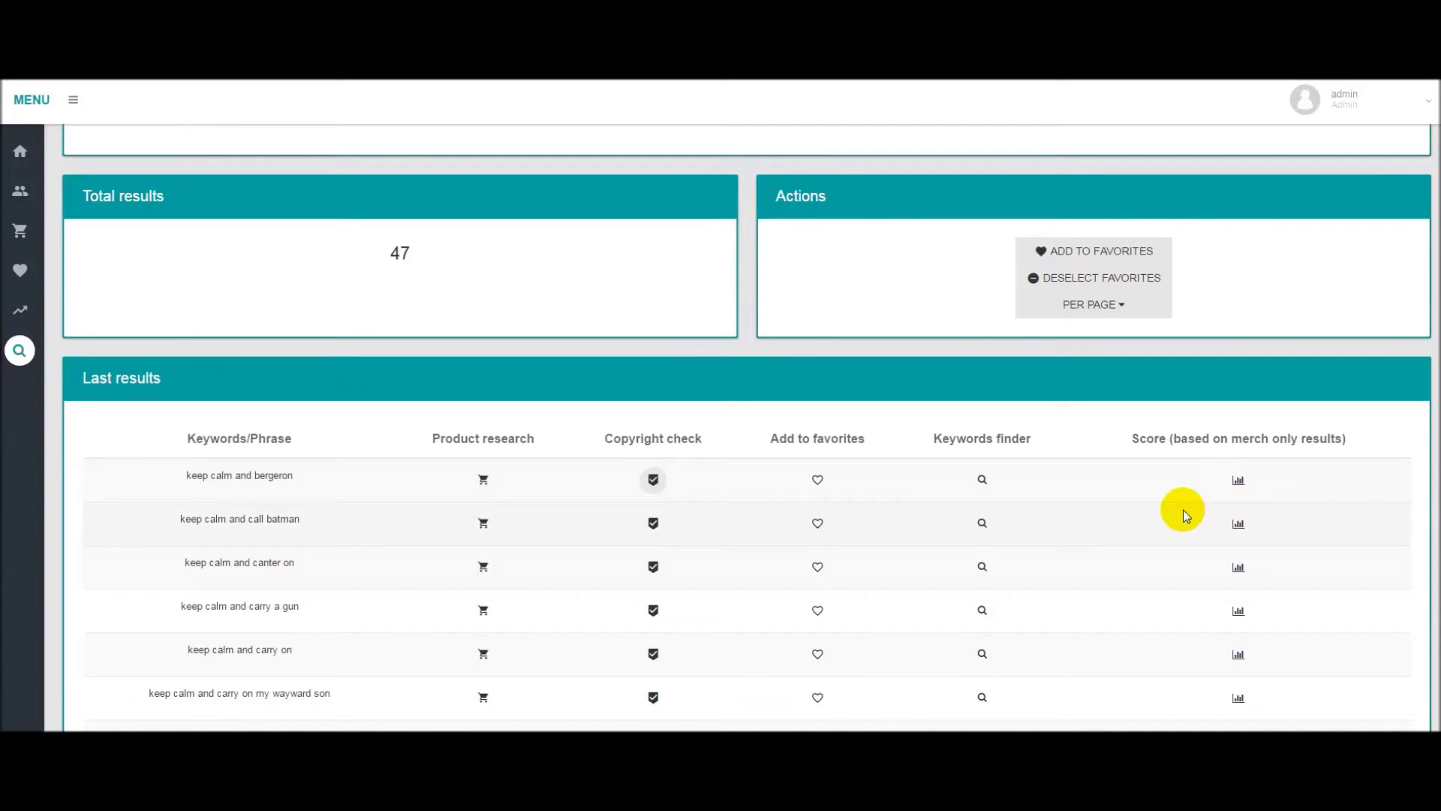
{"action": "left_click", "coordinate": [1242, 484]}
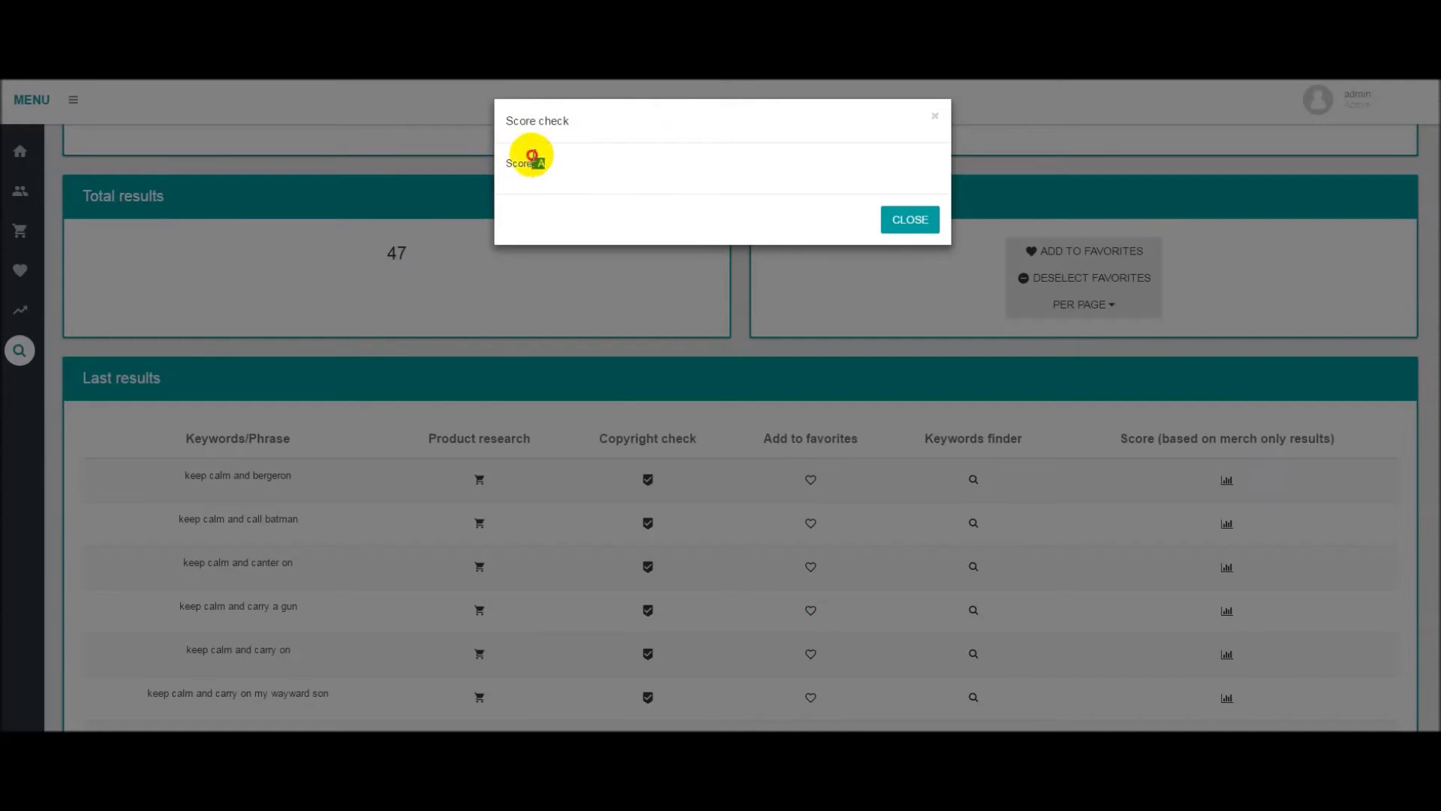
{"action": "left_click_drag", "start_coordinate": [544, 164], "coordinate": [506, 164]}
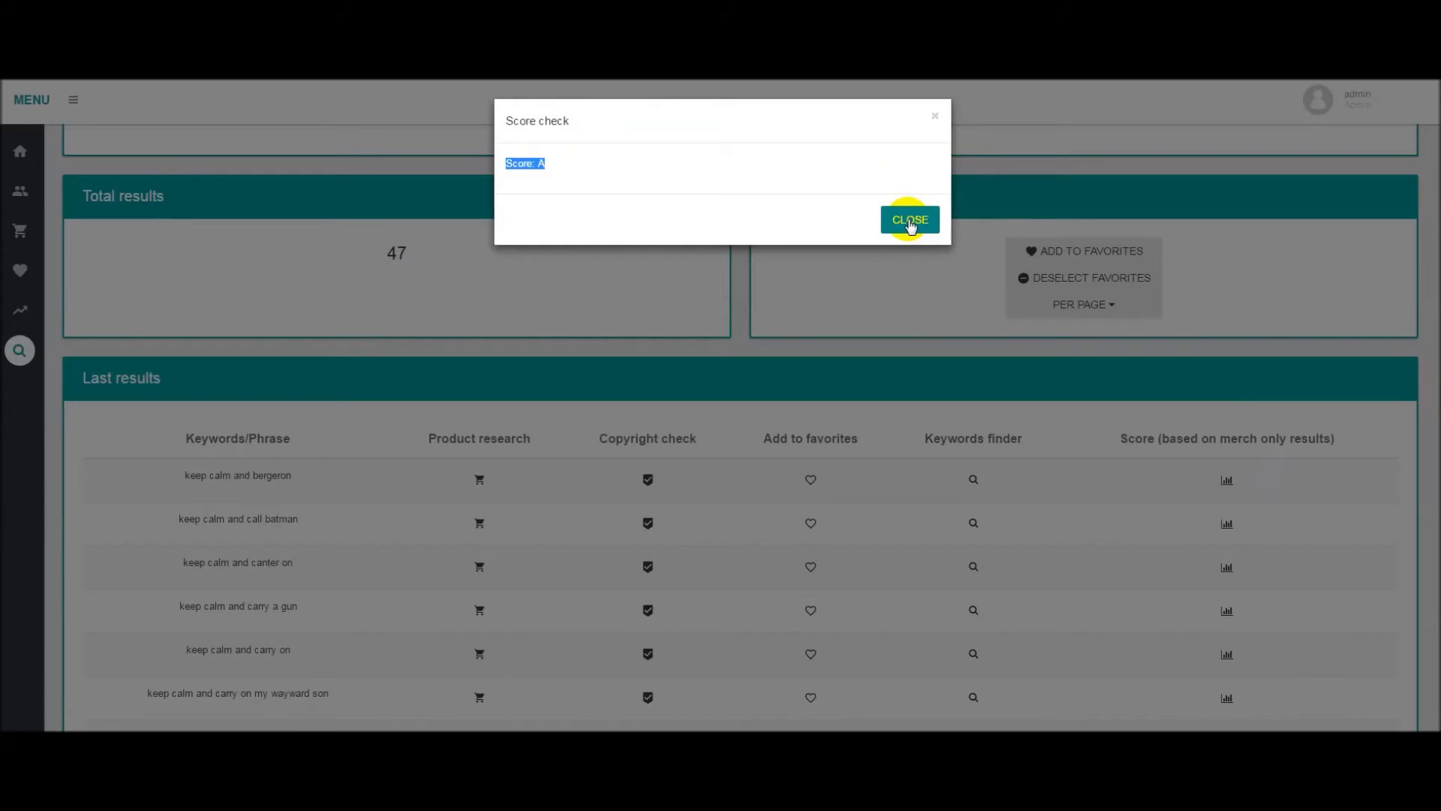
{"action": "left_click", "coordinate": [910, 222]}
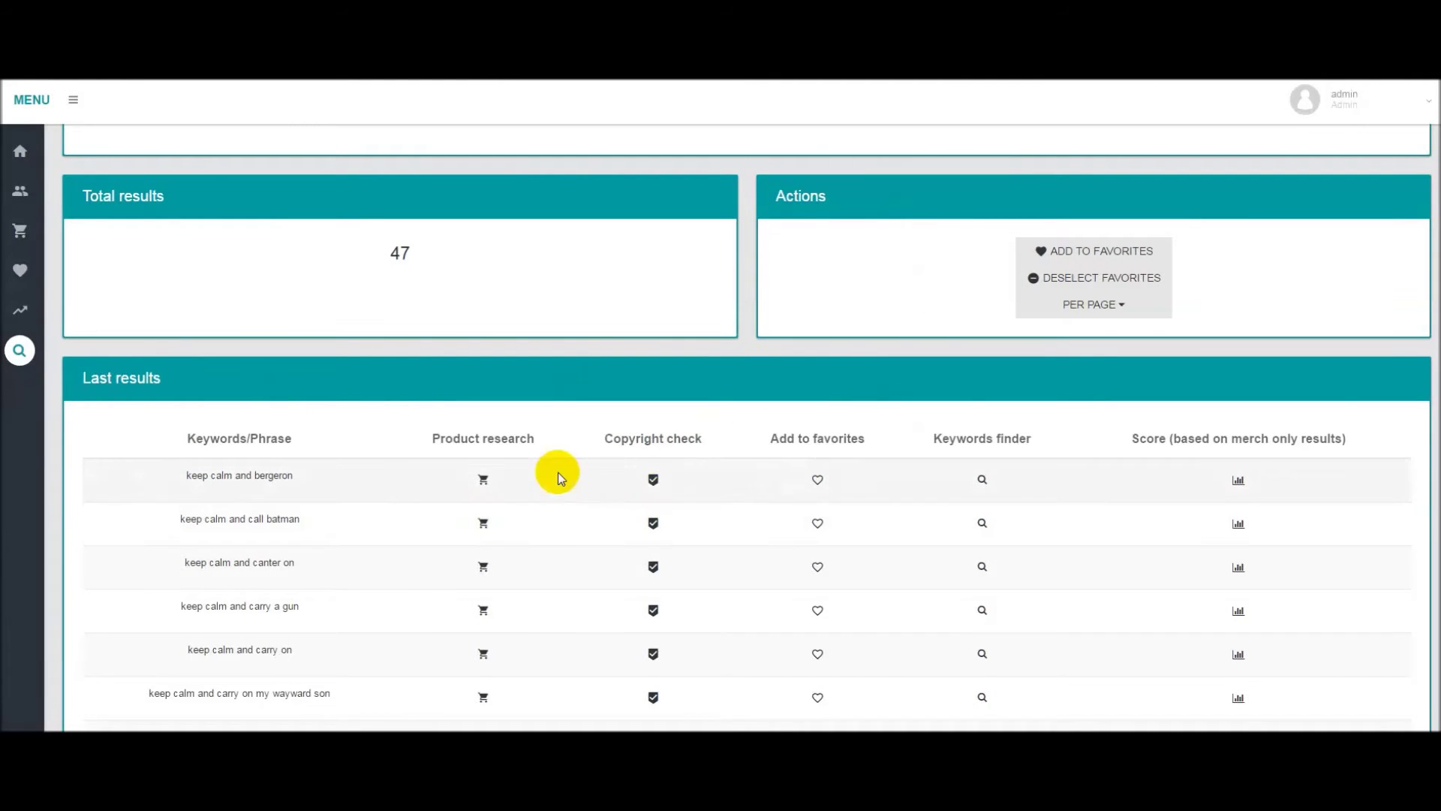
{"action": "scroll", "coordinate": [557, 471], "scroll_direction": "down", "scroll_amount": 2}
Step: Heart 'keep calm and' bergeron, canter on and chive on, and add them to favorites
{"action": "left_click", "coordinate": [818, 301]}
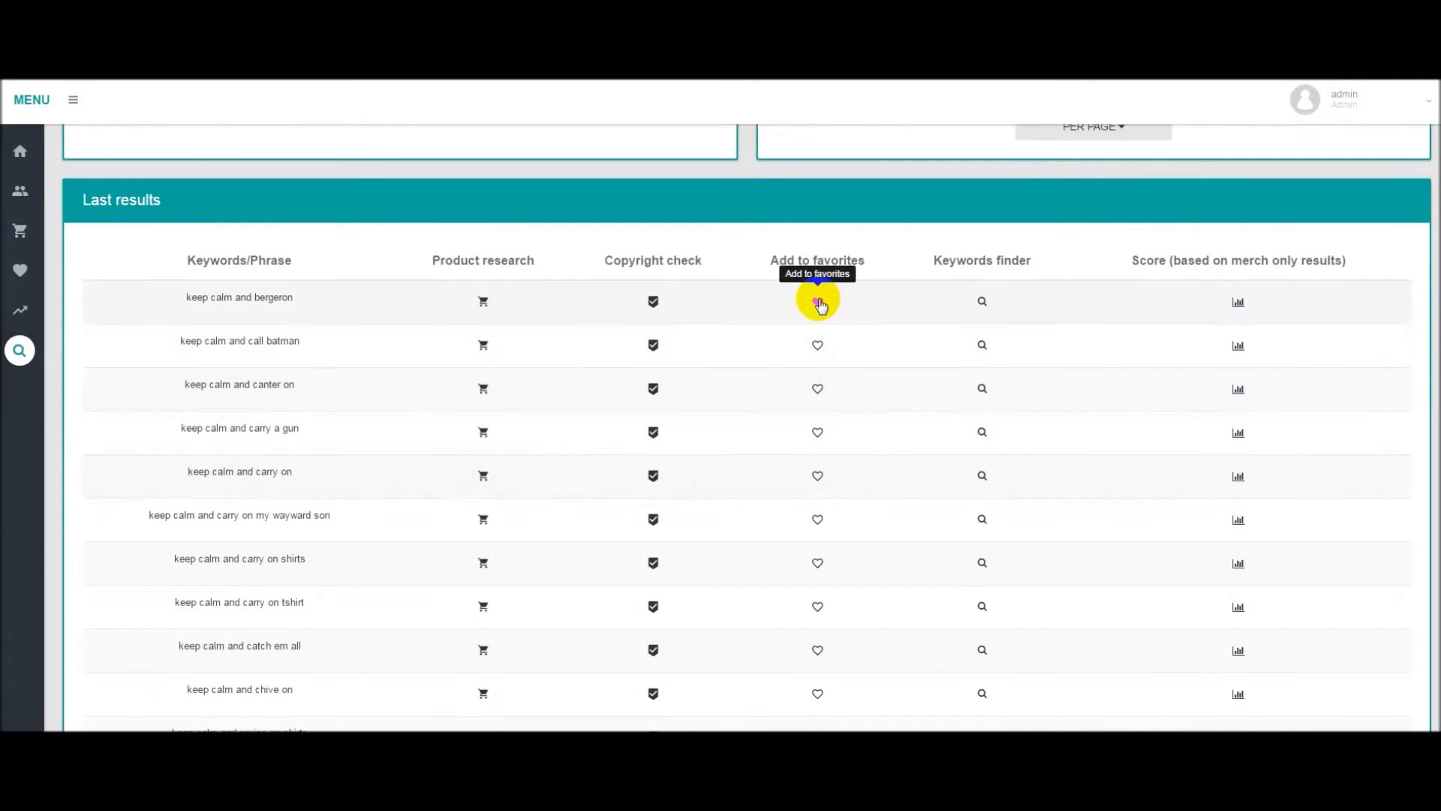
{"action": "left_click", "coordinate": [819, 389]}
{"action": "scroll", "coordinate": [443, 571], "scroll_direction": "down", "scroll_amount": 2}
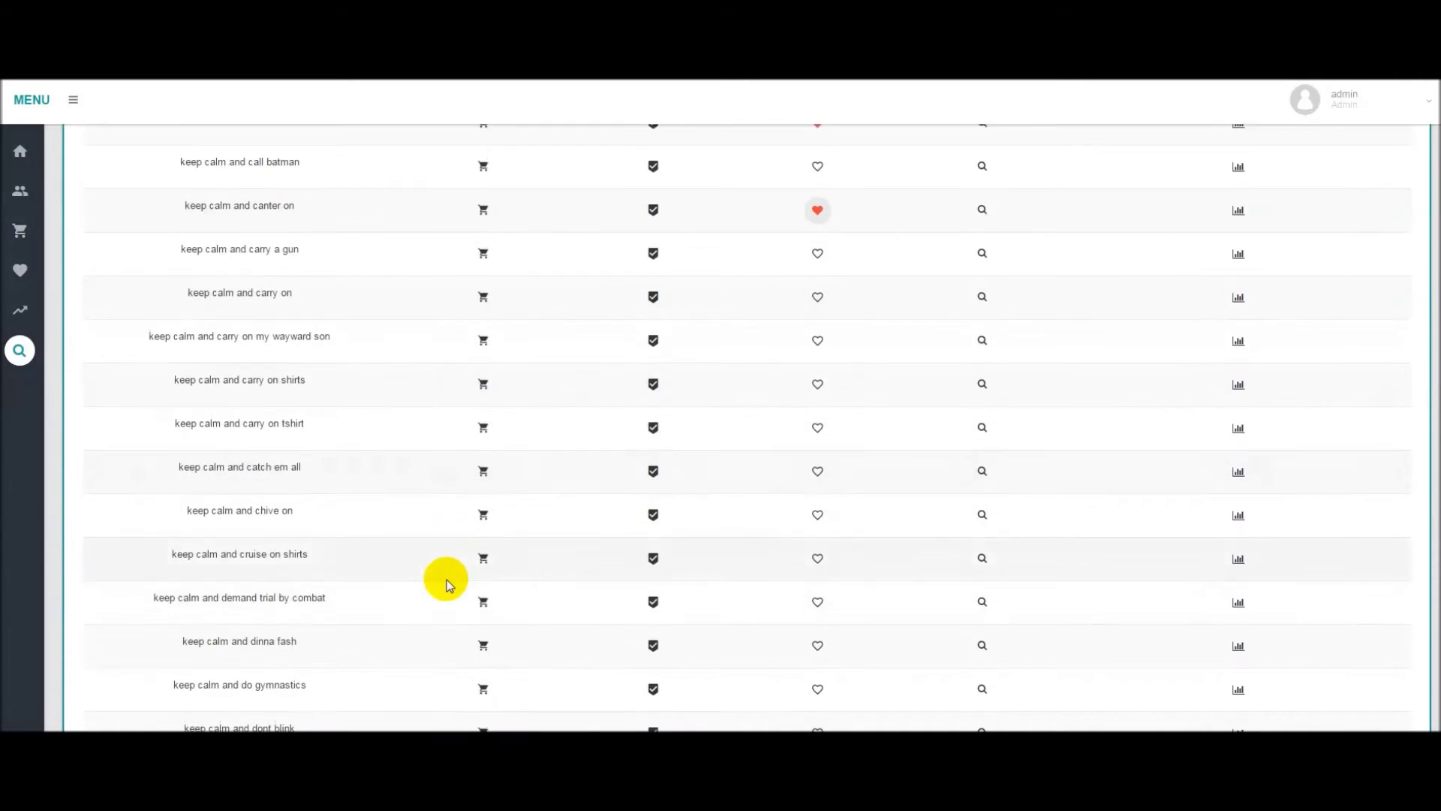
{"action": "left_click", "coordinate": [819, 515]}
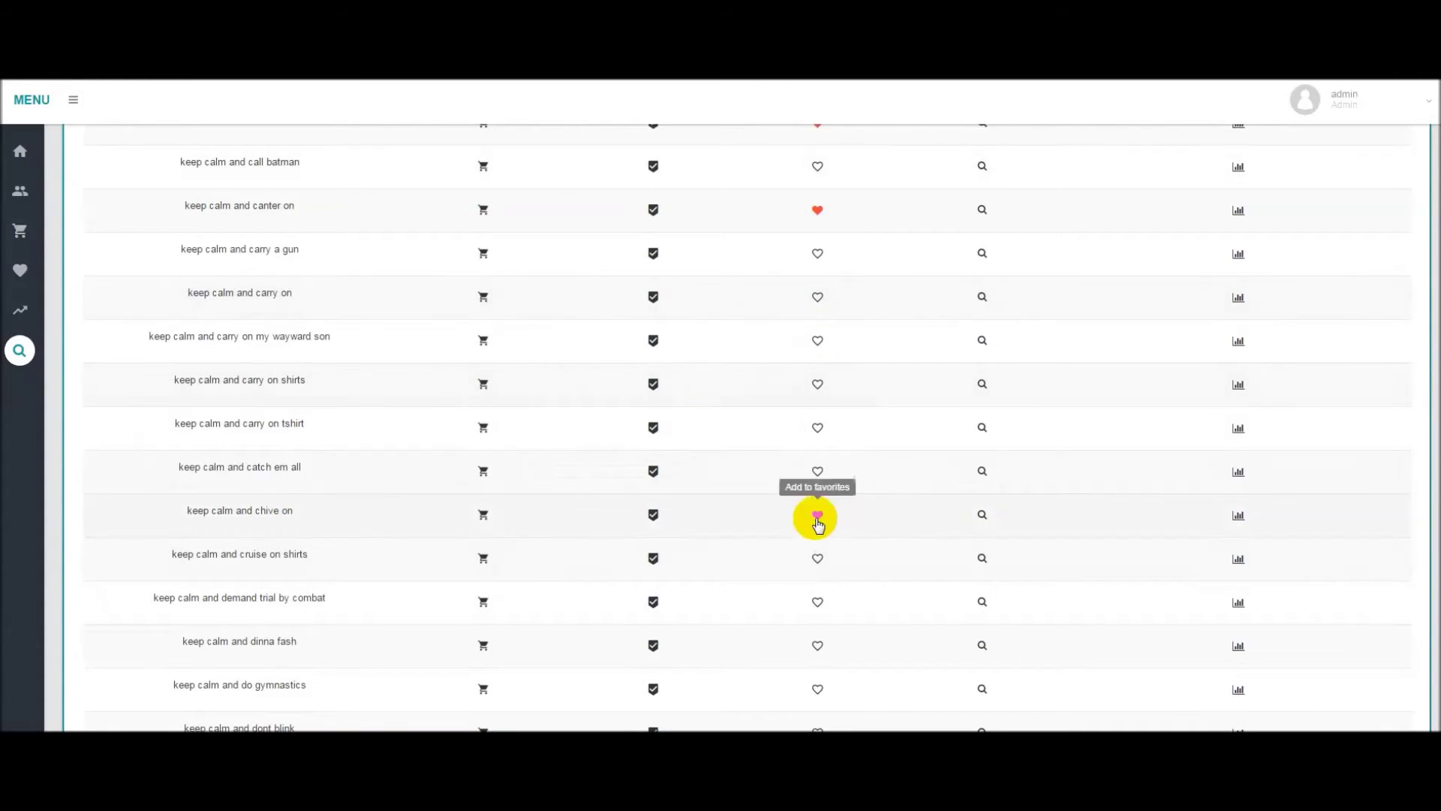
{"action": "scroll", "coordinate": [868, 505], "scroll_direction": "up", "scroll_amount": 6}
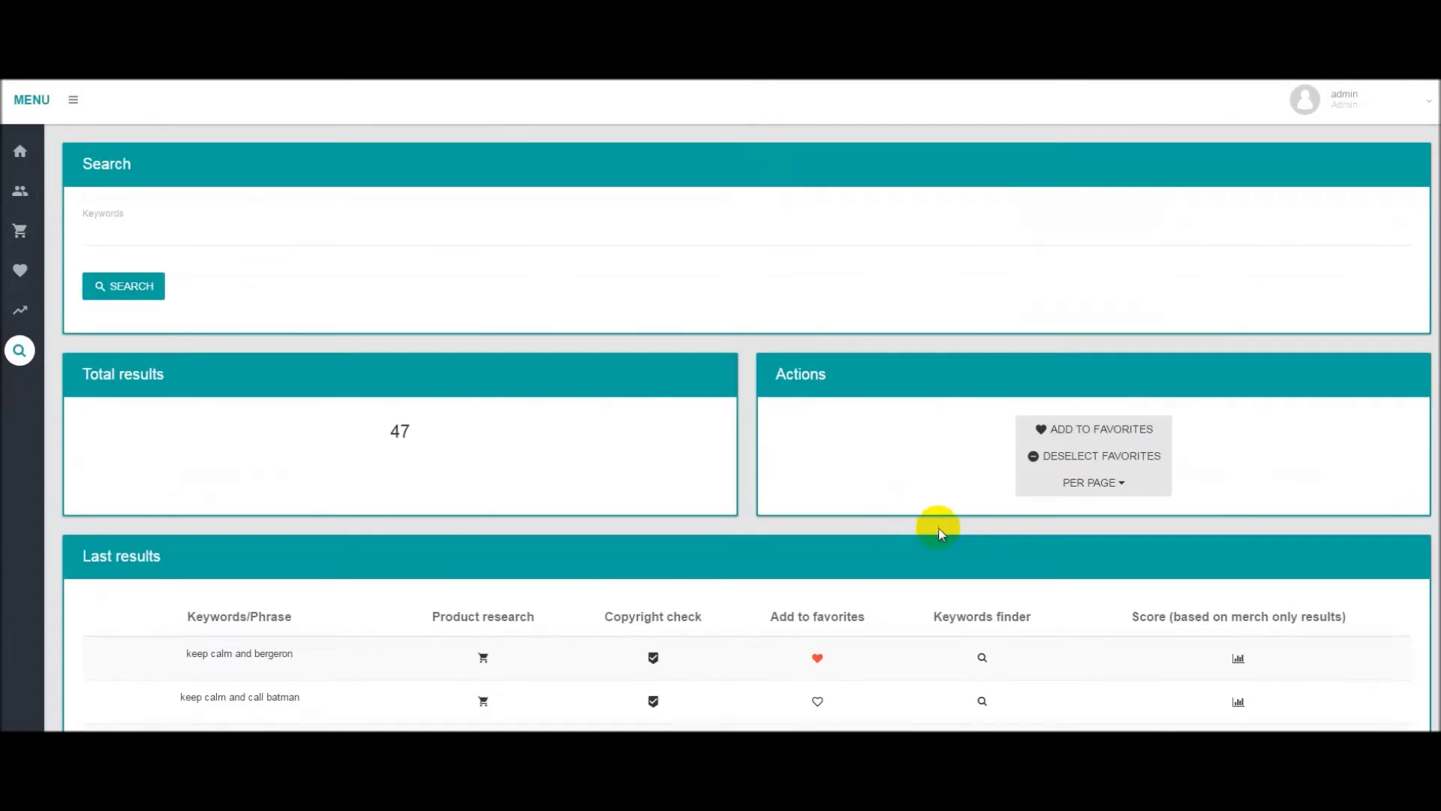
{"action": "left_click", "coordinate": [1068, 431]}
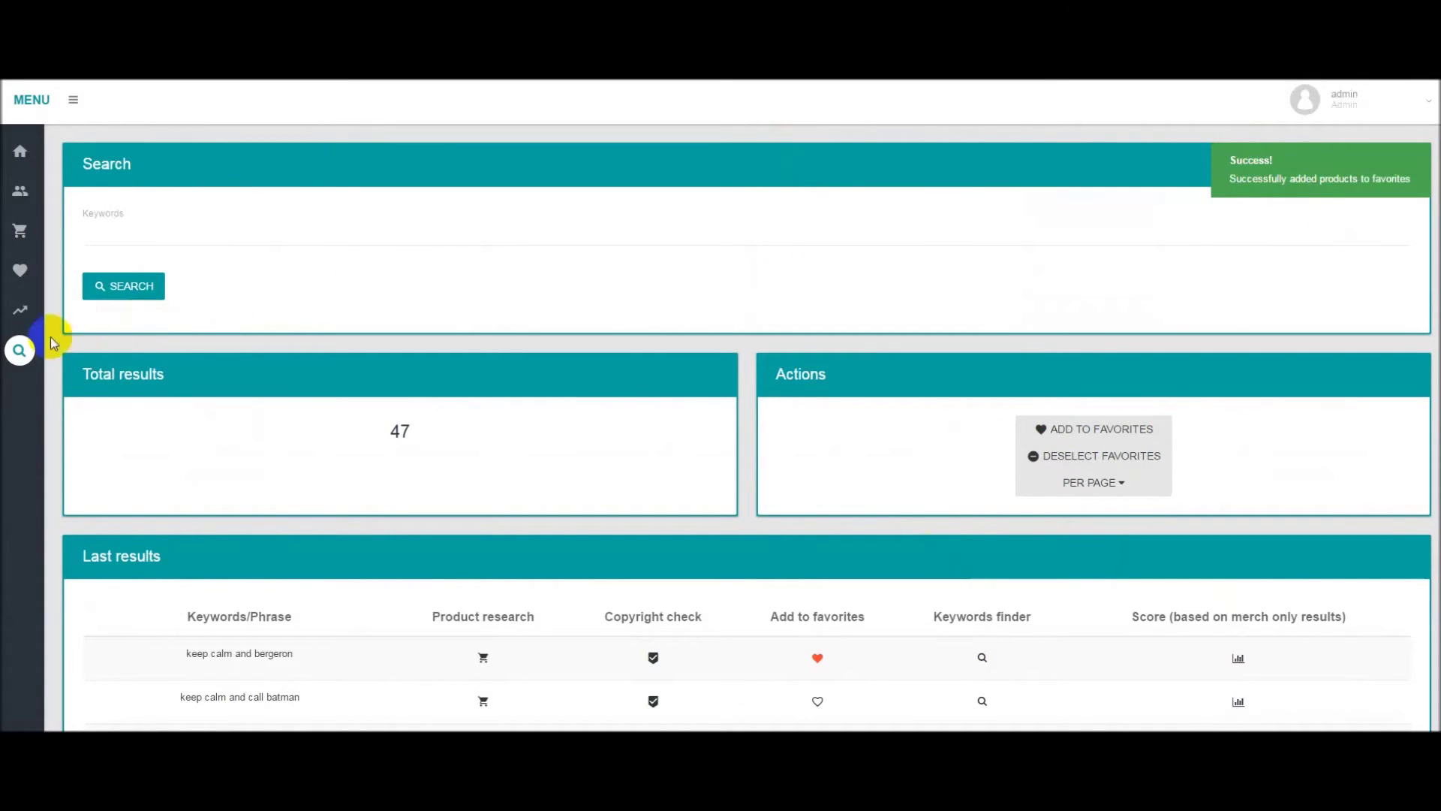
{"action": "mouse_move", "coordinate": [20, 350]}
{"action": "left_click", "coordinate": [69, 401]}
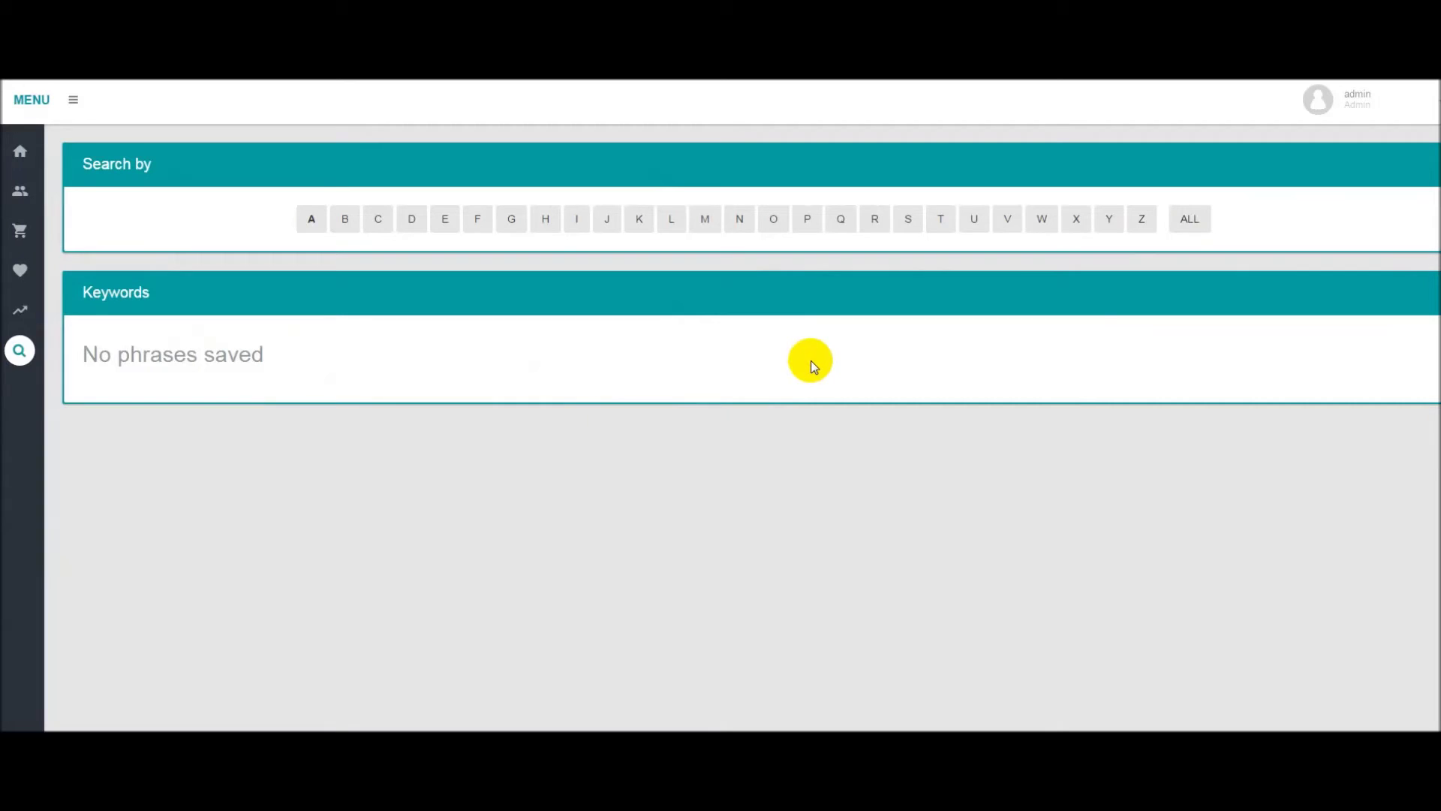
Step: Filter the favorite keywords by the letter K and scroll through them
{"action": "left_click", "coordinate": [642, 221]}
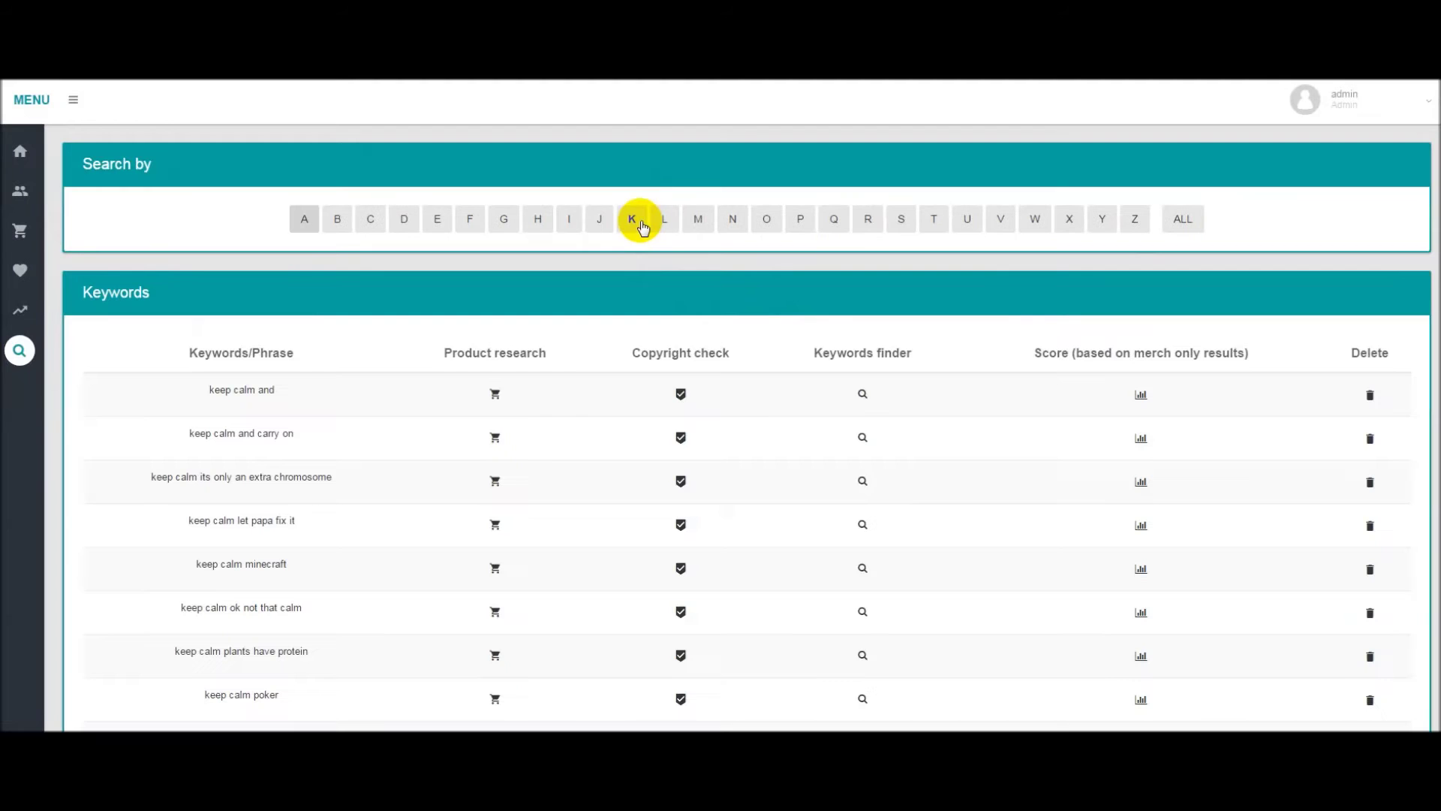
{"action": "scroll", "coordinate": [657, 323], "scroll_direction": "down", "scroll_amount": 2}
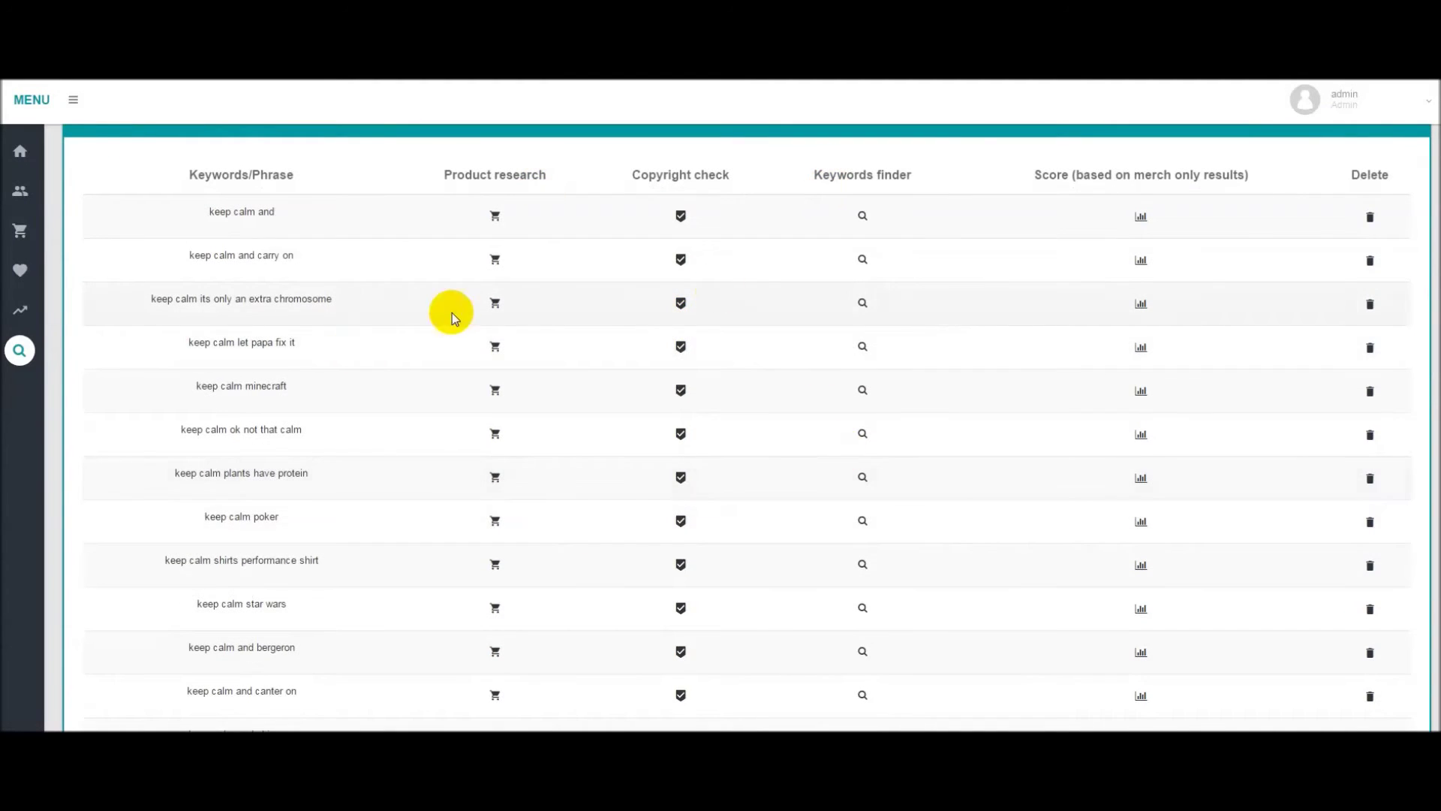
{"action": "scroll", "coordinate": [621, 573], "scroll_direction": "up", "scroll_amount": 2}
{"action": "scroll", "coordinate": [622, 574], "scroll_direction": "down", "scroll_amount": 2}
{"action": "scroll", "coordinate": [621, 576], "scroll_direction": "down", "scroll_amount": 1}
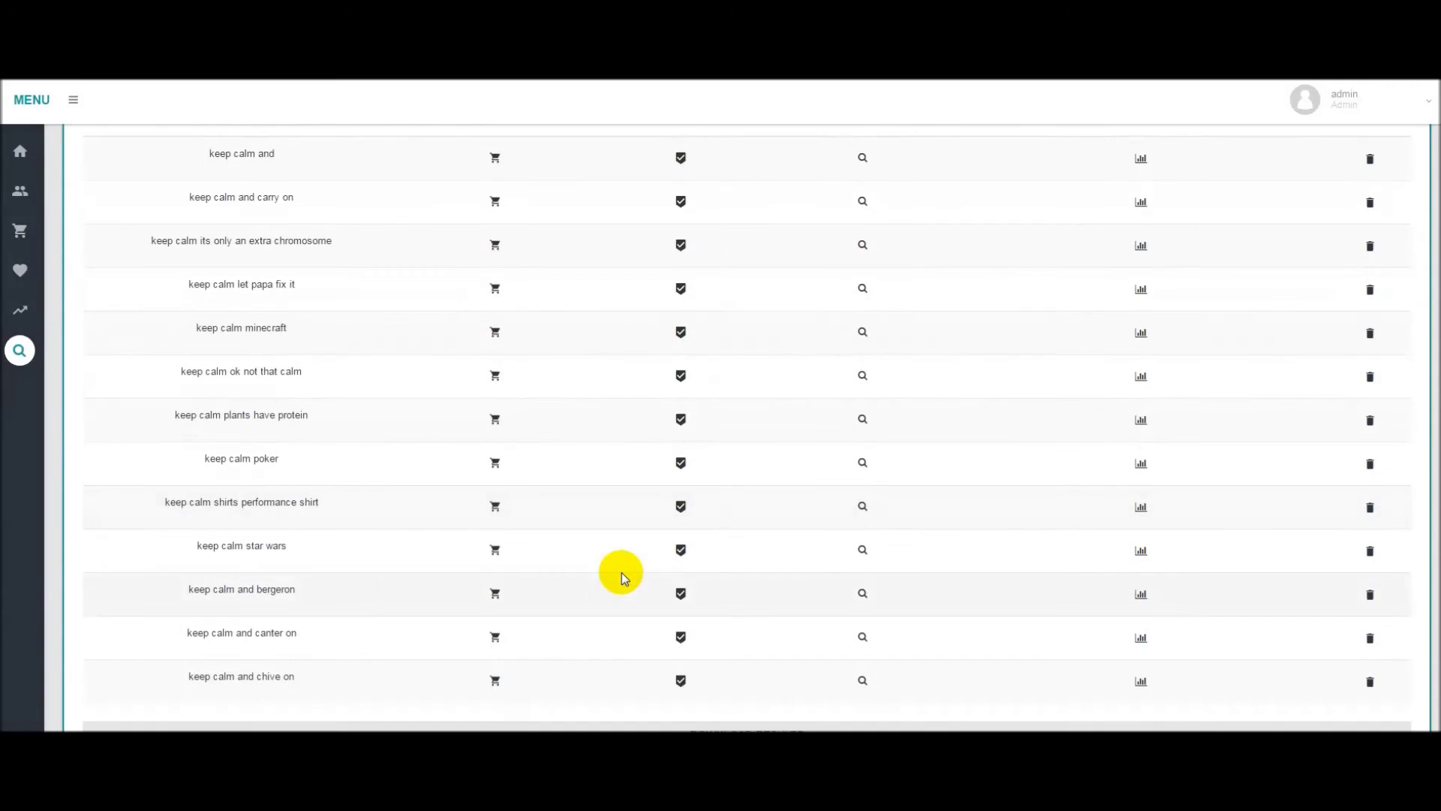
{"action": "scroll", "coordinate": [649, 578], "scroll_direction": "up", "scroll_amount": 4}
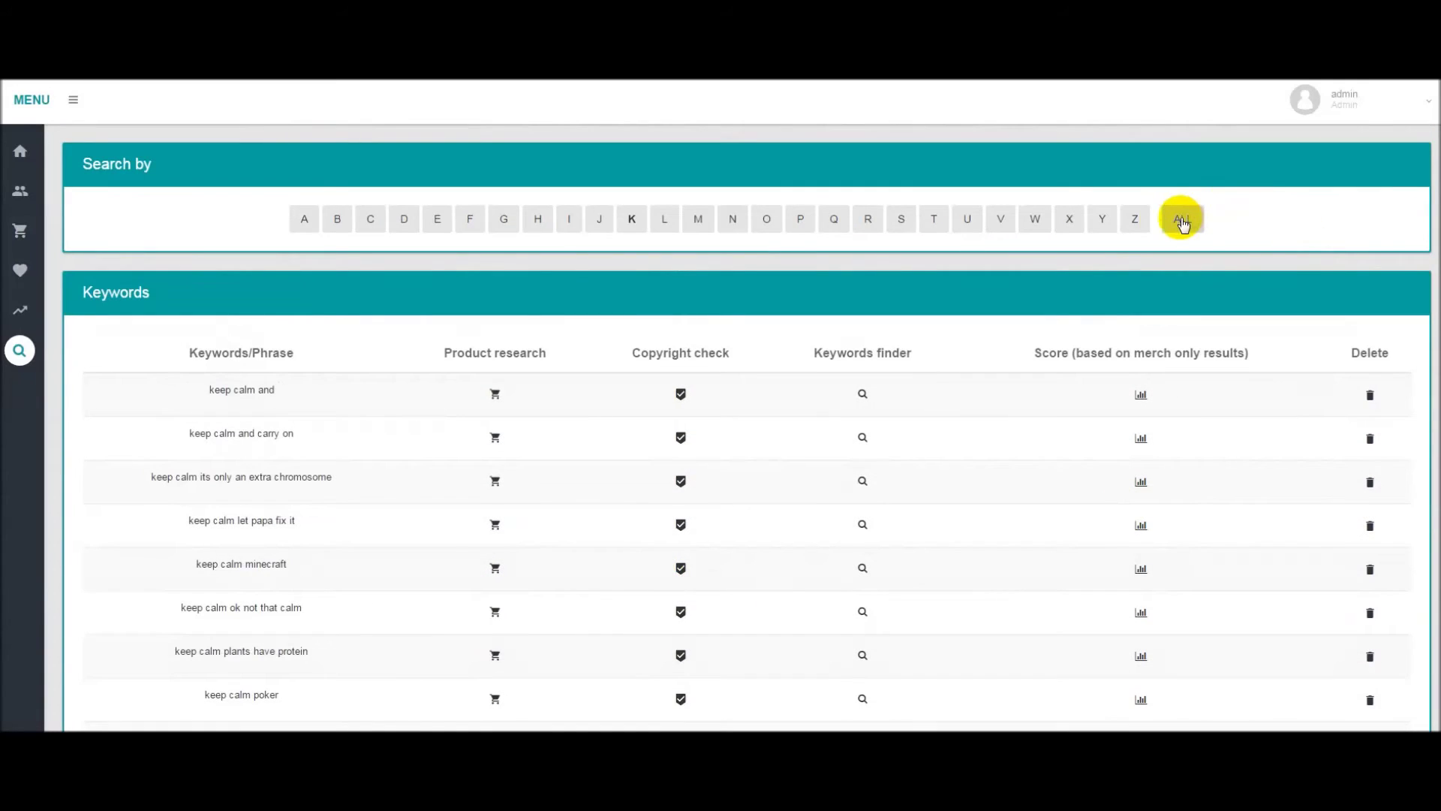
{"action": "scroll", "coordinate": [920, 436], "scroll_direction": "down", "scroll_amount": 4}
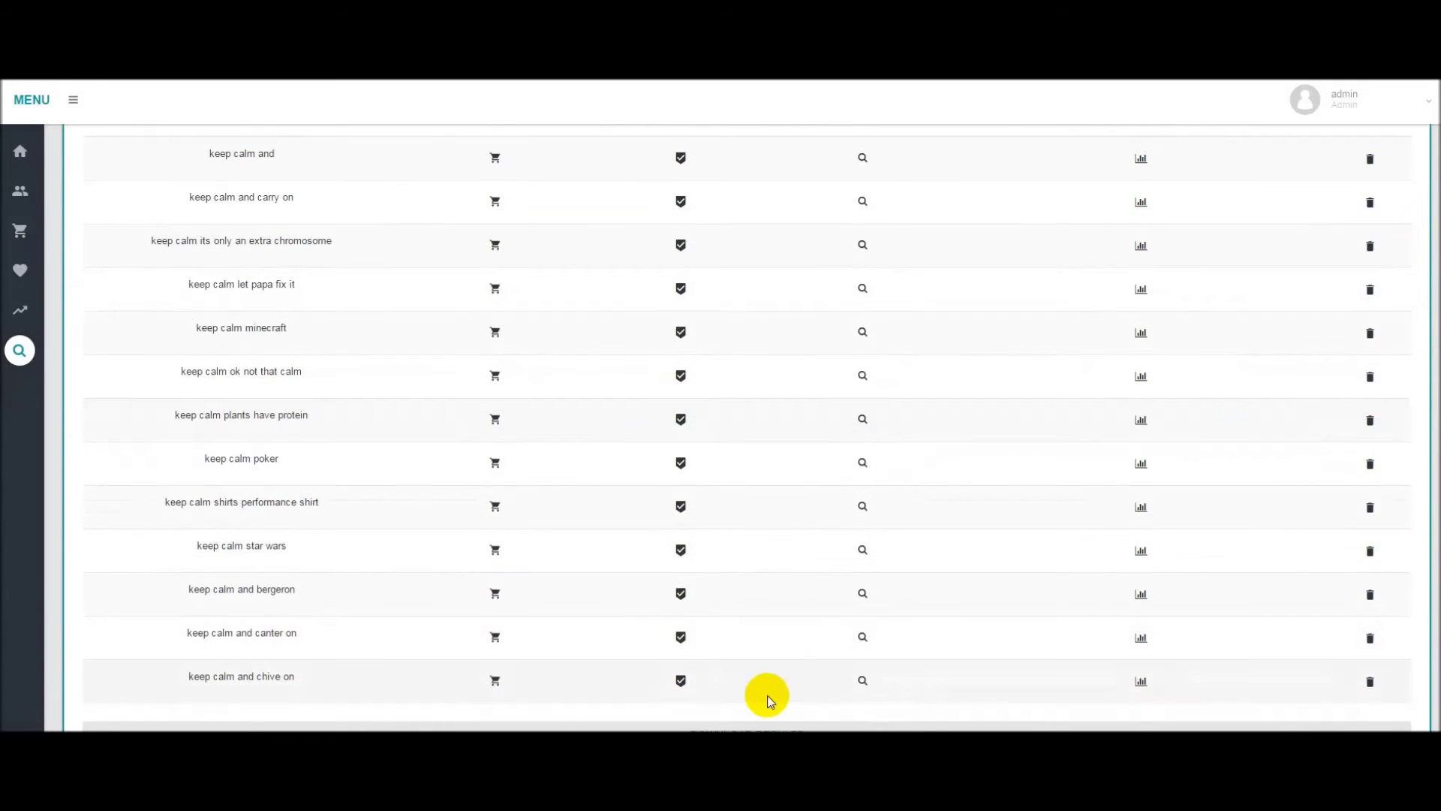
{"action": "scroll", "coordinate": [778, 620], "scroll_direction": "up", "scroll_amount": 1}
{"action": "scroll", "coordinate": [830, 573], "scroll_direction": "up", "scroll_amount": 3}
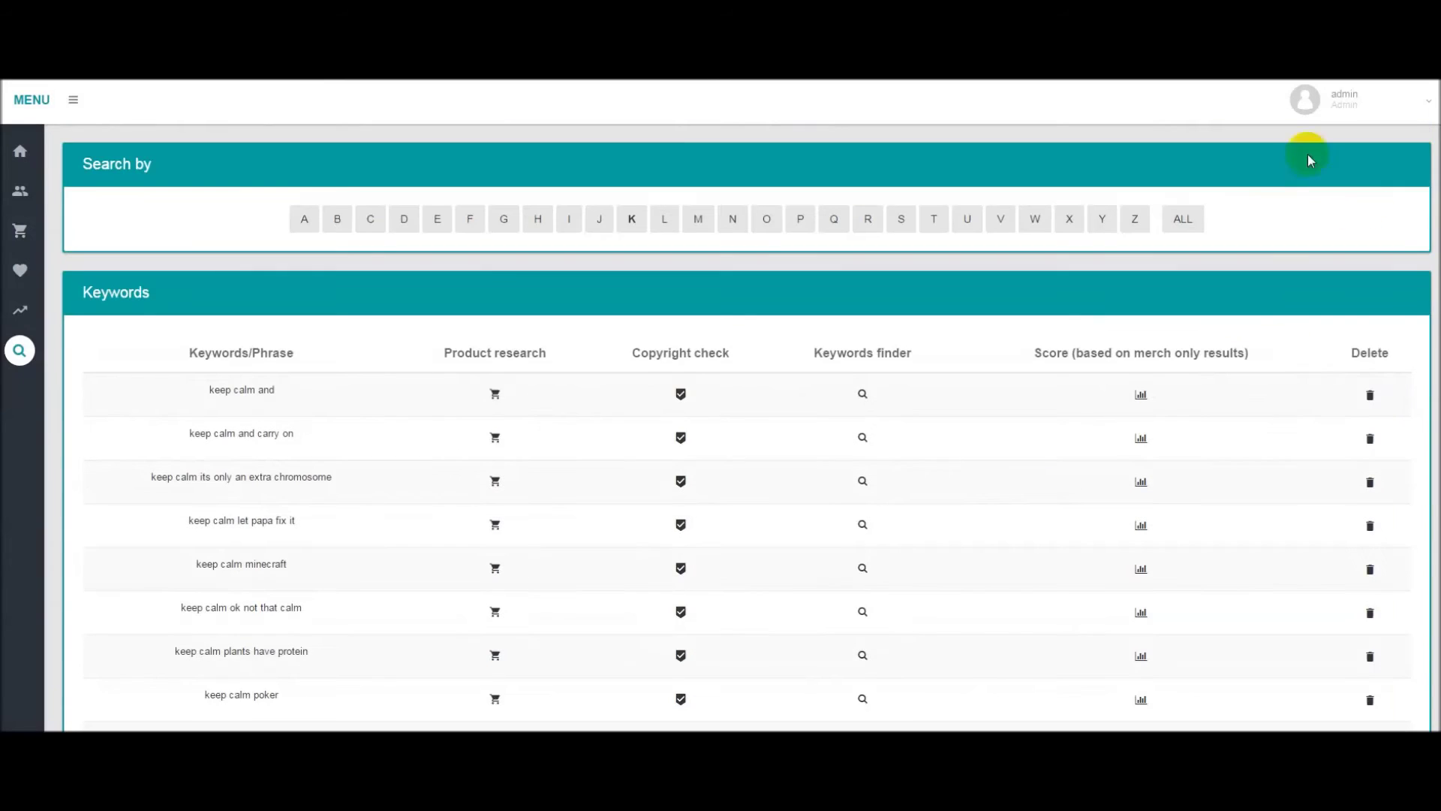
Step: Show all four saved favorites, including straight outta arkham and the keep calm phrases
{"action": "left_click", "coordinate": [1183, 217]}
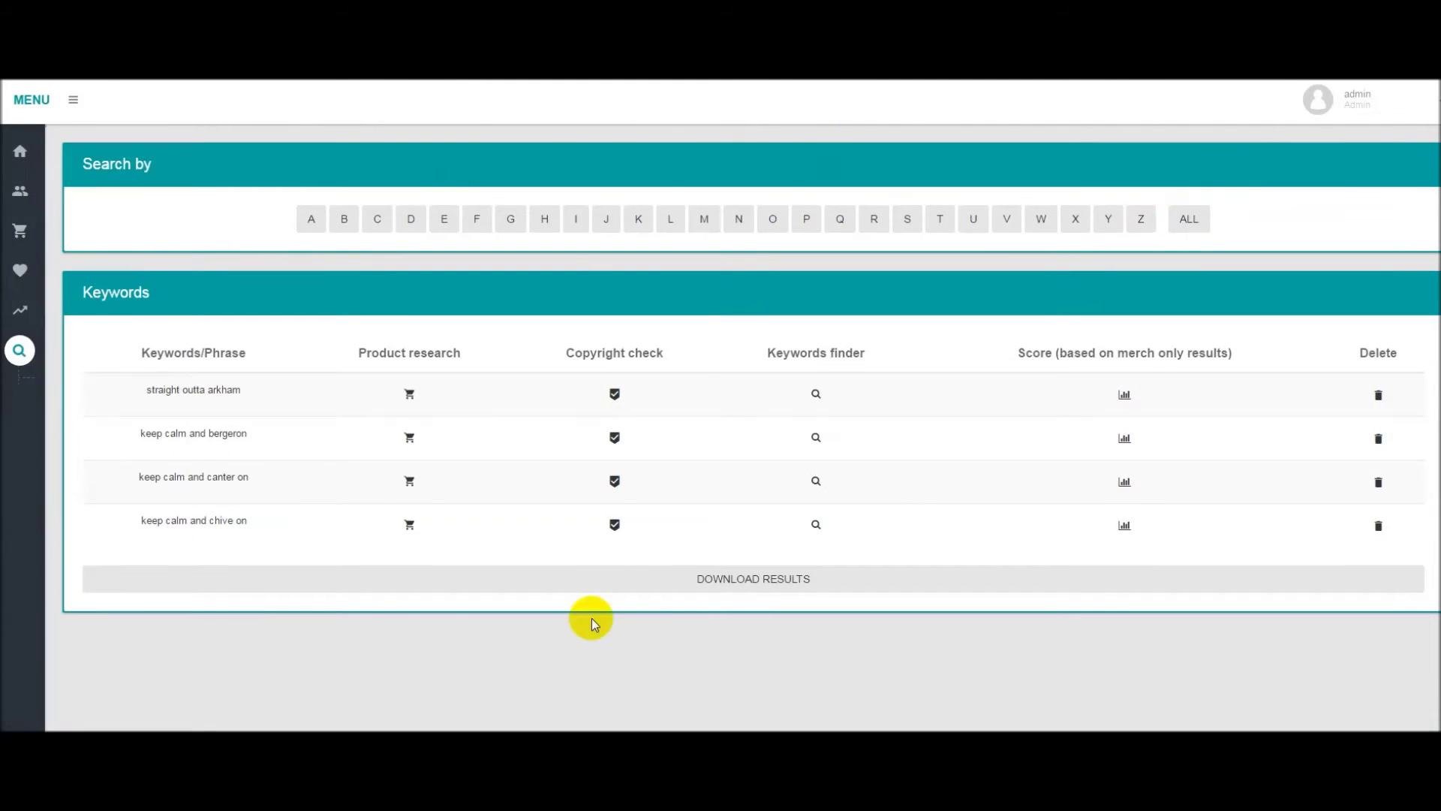
{"action": "left_click", "coordinate": [759, 585]}
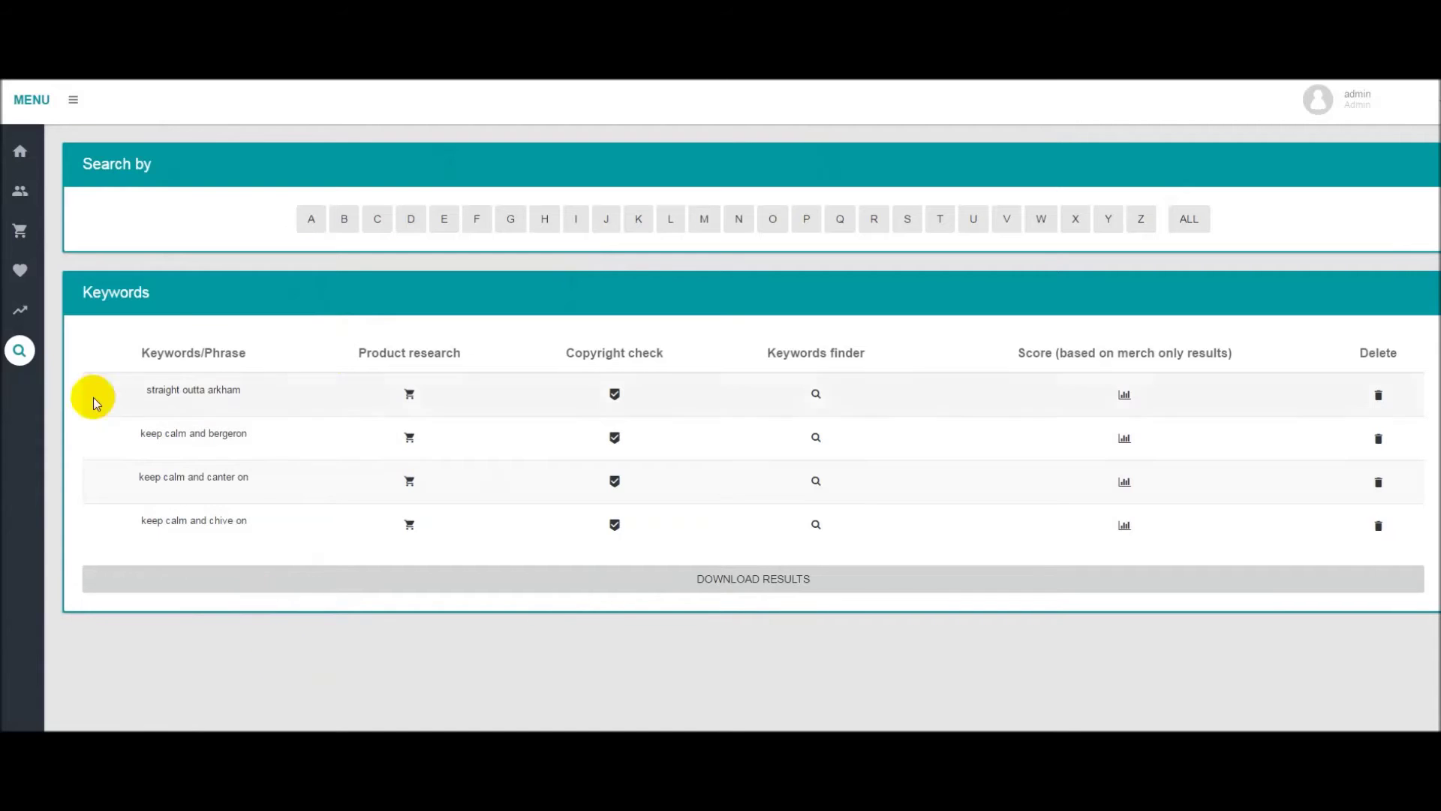
{"action": "mouse_move", "coordinate": [19, 350]}
{"action": "left_click", "coordinate": [60, 376]}
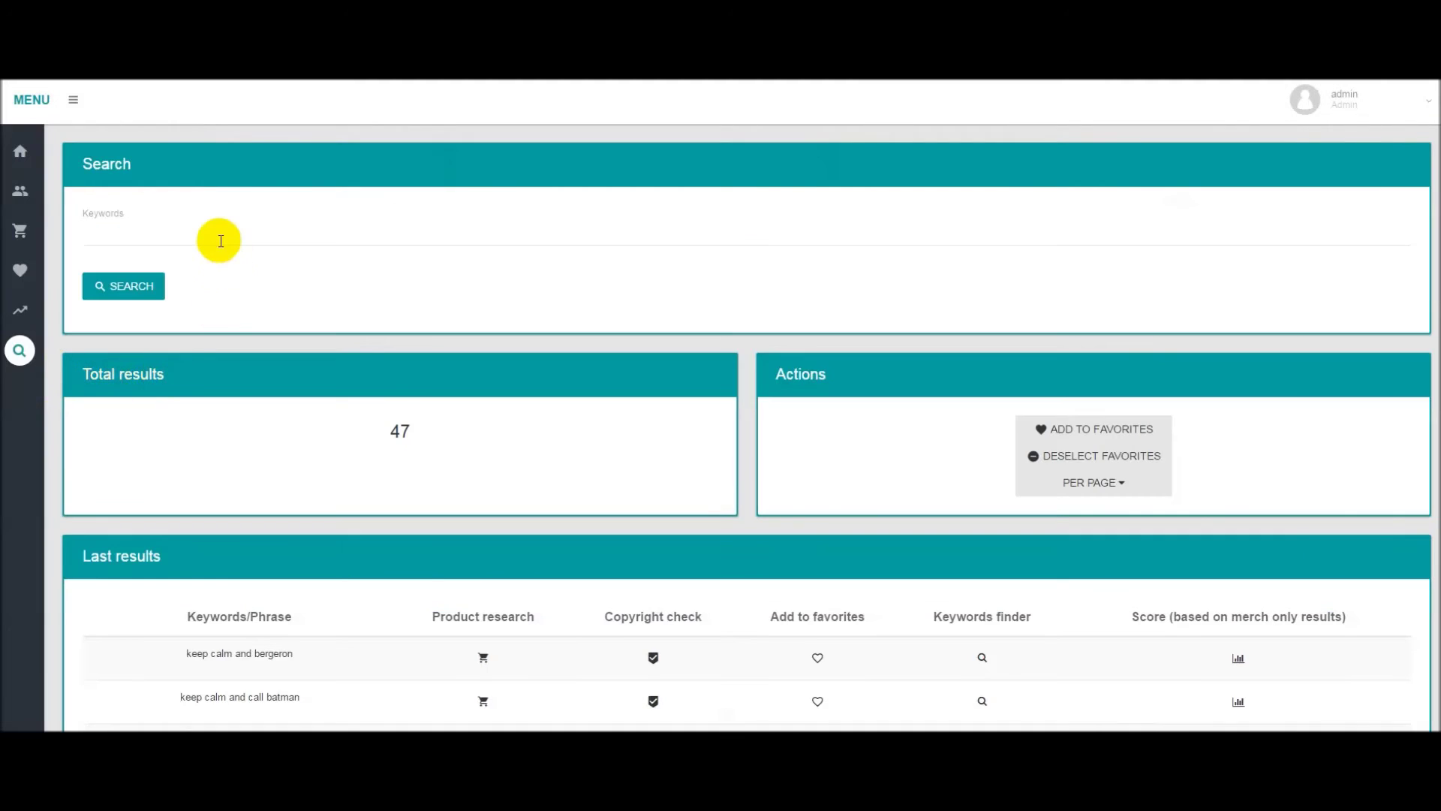
Step: Scroll through the 47 'keep calm and' results, then select the empty Keywords field
{"action": "left_click", "coordinate": [218, 237]}
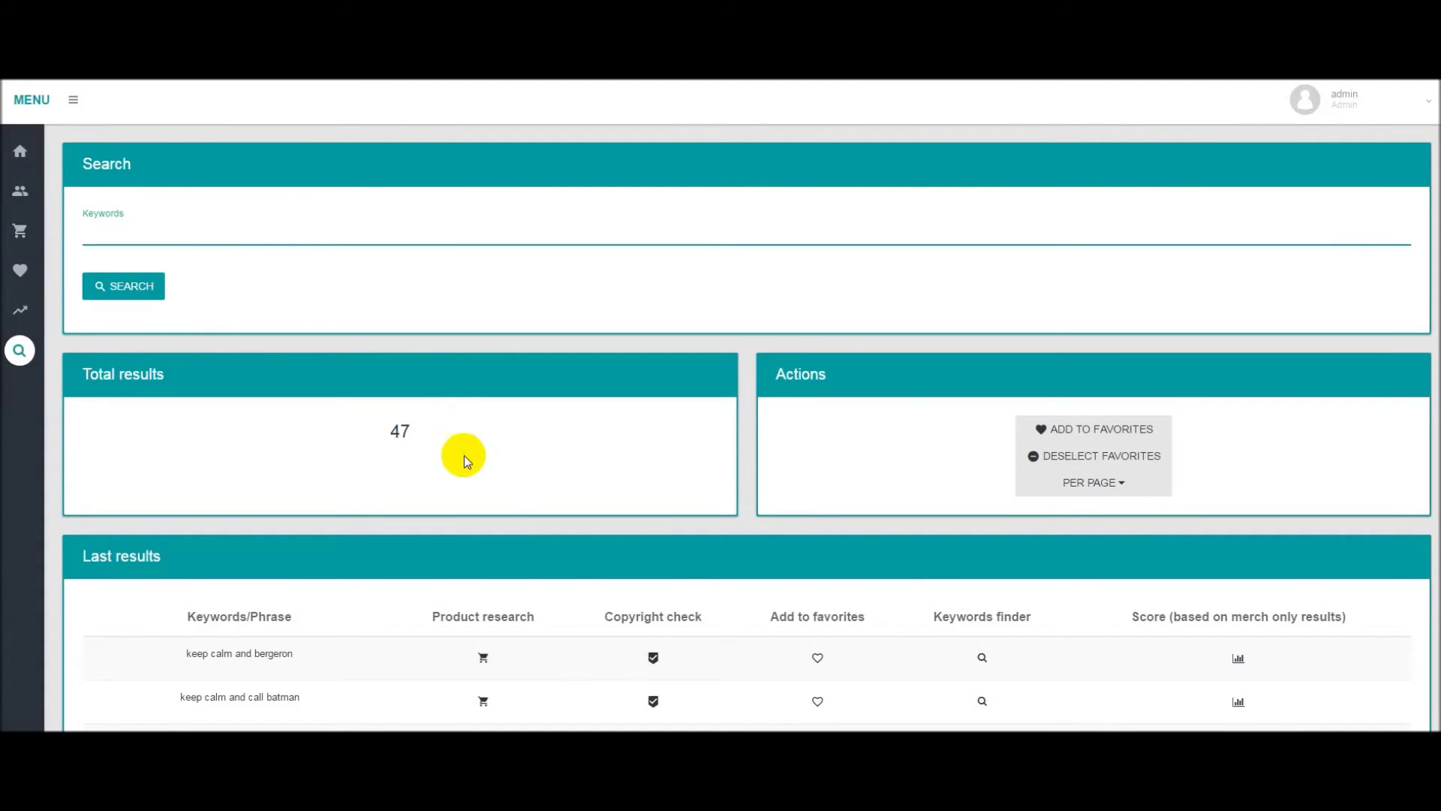
{"action": "scroll", "coordinate": [450, 526], "scroll_direction": "down", "scroll_amount": 3}
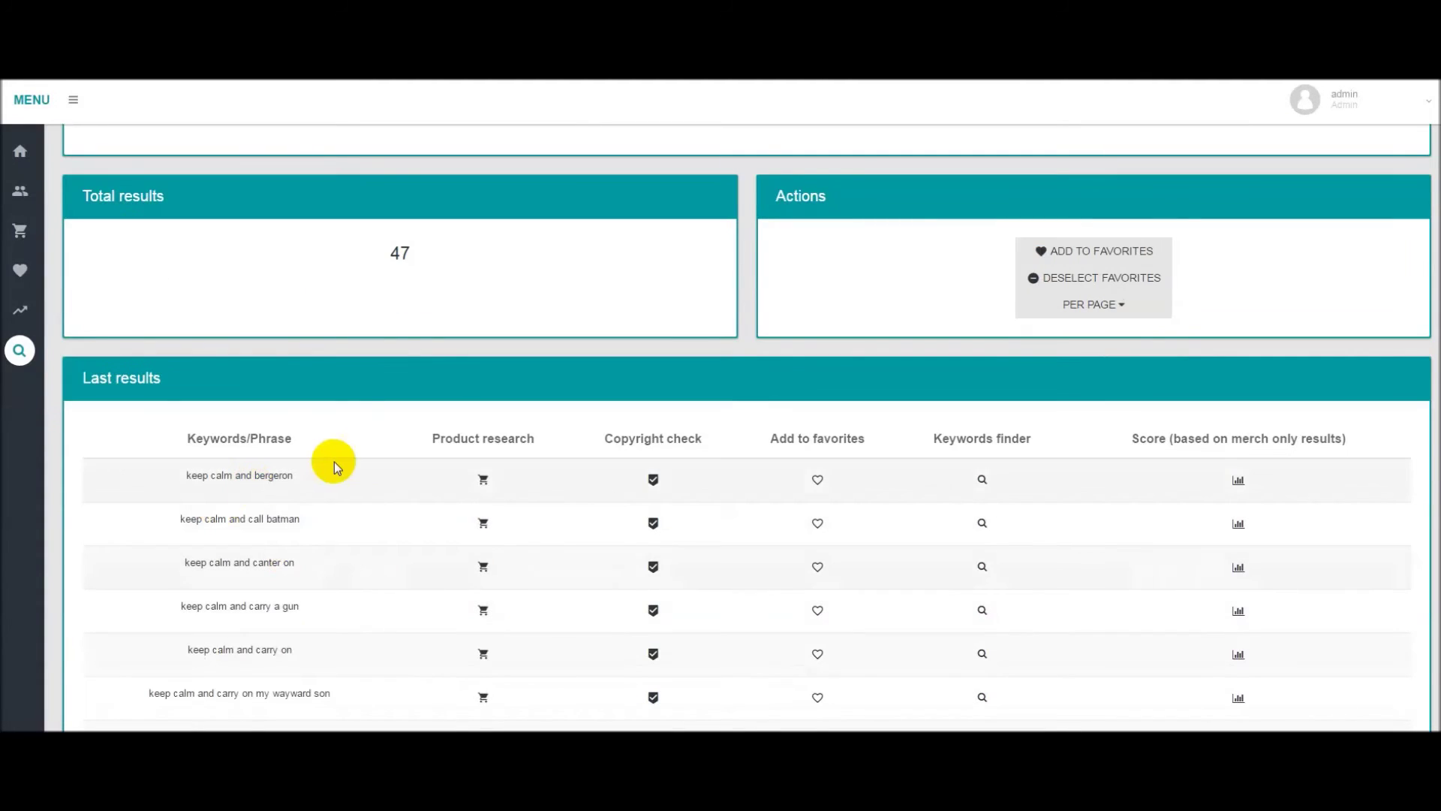
{"action": "scroll", "coordinate": [426, 572], "scroll_direction": "down", "scroll_amount": 3}
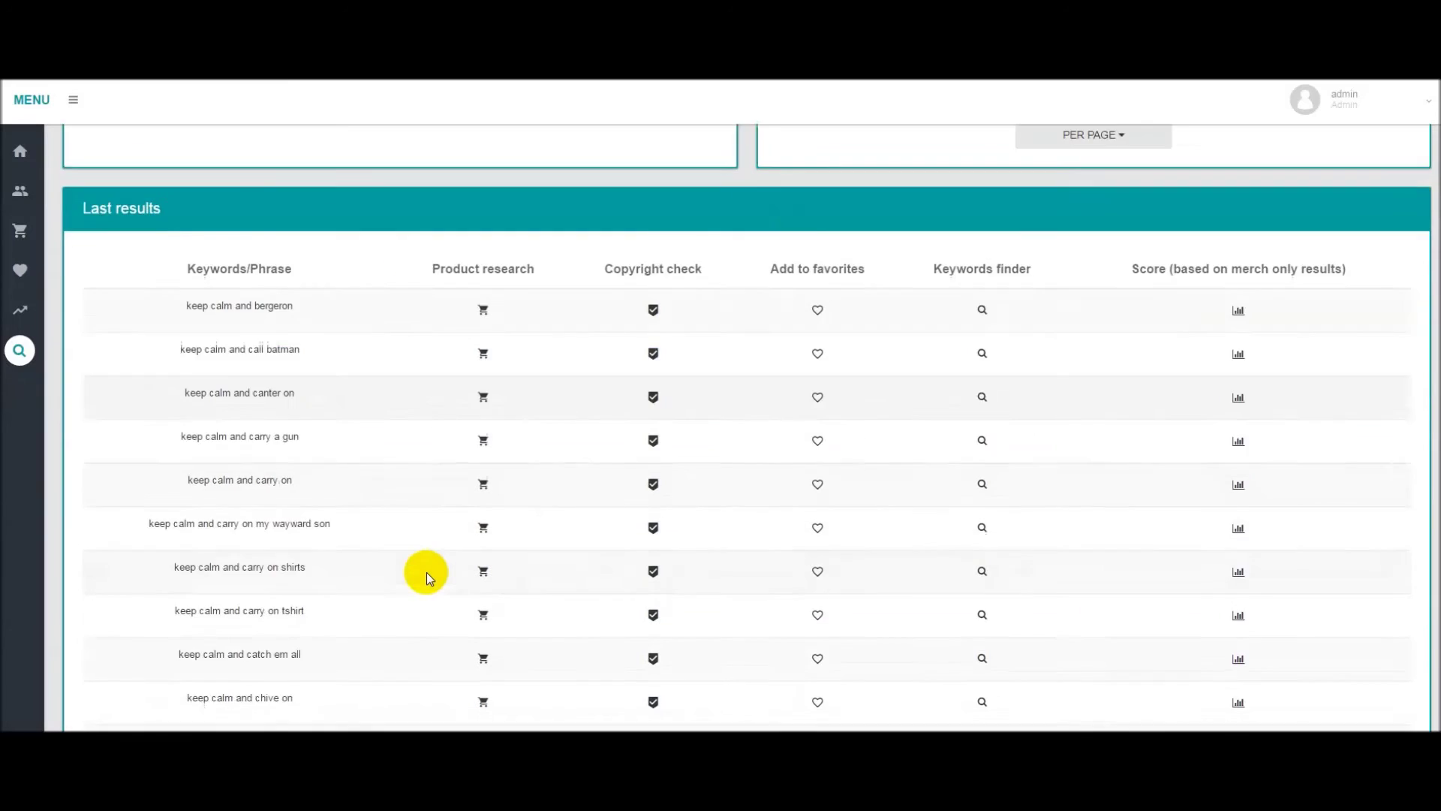
{"action": "scroll", "coordinate": [426, 572], "scroll_direction": "down", "scroll_amount": 6}
{"action": "scroll", "coordinate": [418, 573], "scroll_direction": "down", "scroll_amount": 2}
{"action": "scroll", "coordinate": [435, 476], "scroll_direction": "down", "scroll_amount": 1}
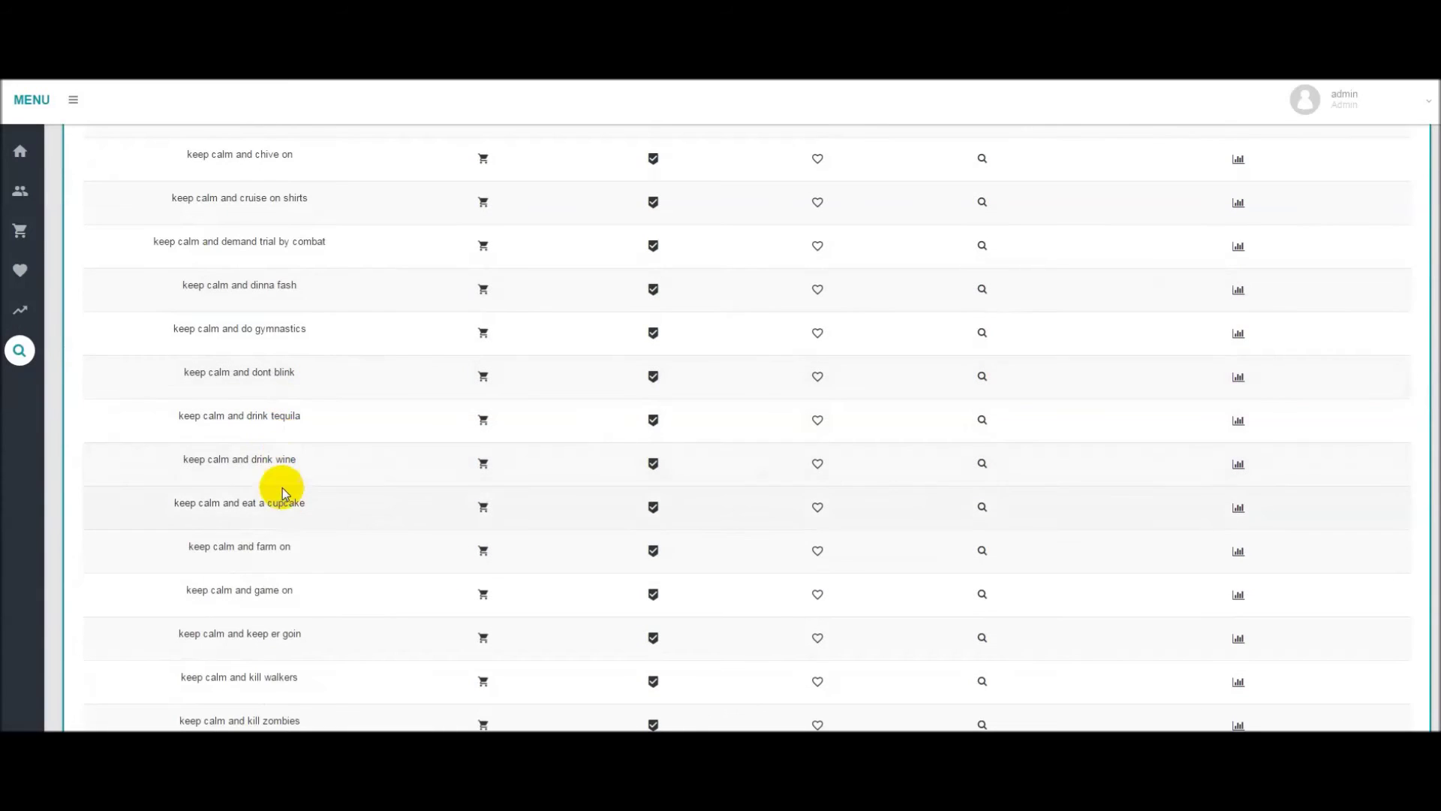
{"action": "scroll", "coordinate": [353, 627], "scroll_direction": "up", "scroll_amount": 15}
{"action": "left_click", "coordinate": [195, 235]}
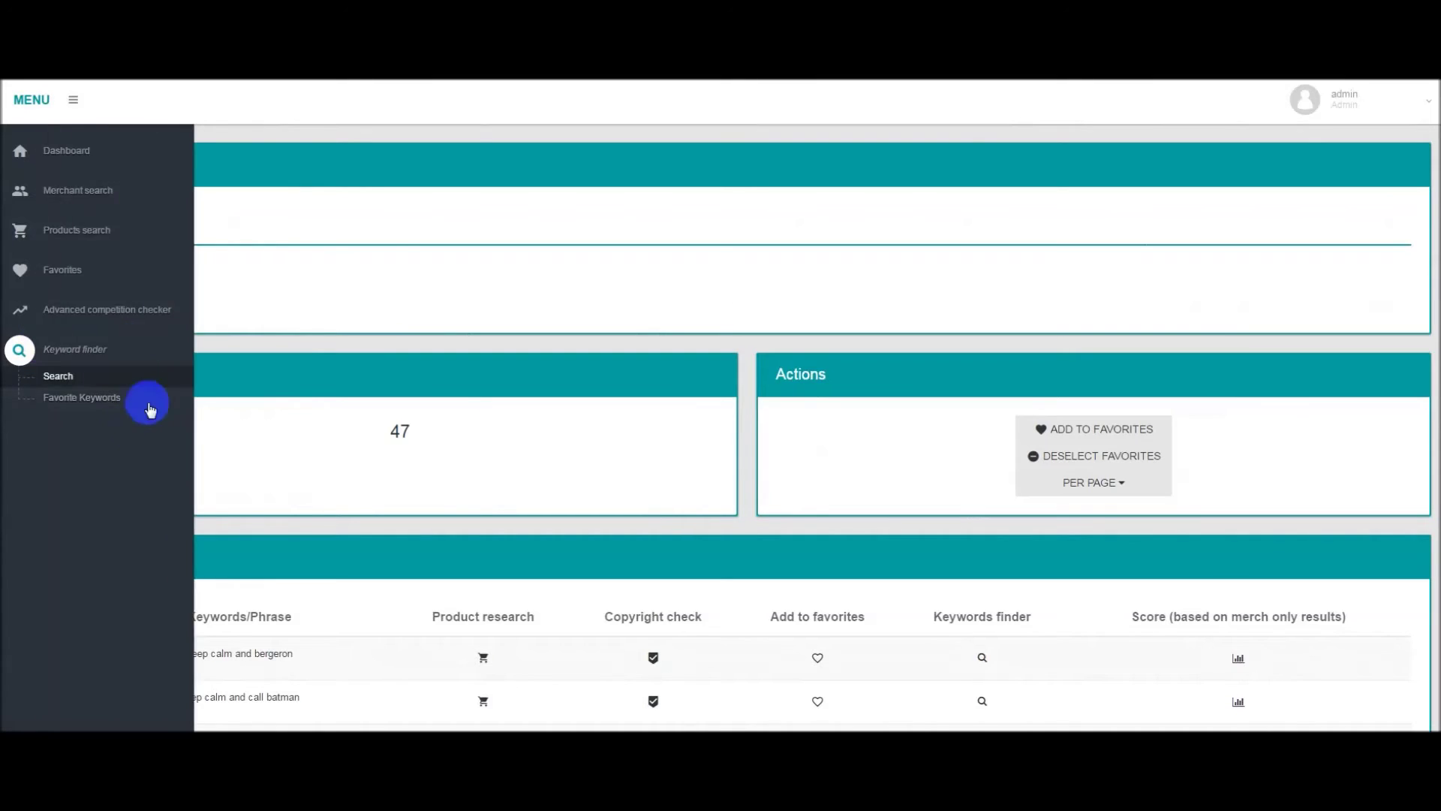
{"action": "left_click", "coordinate": [284, 241]}
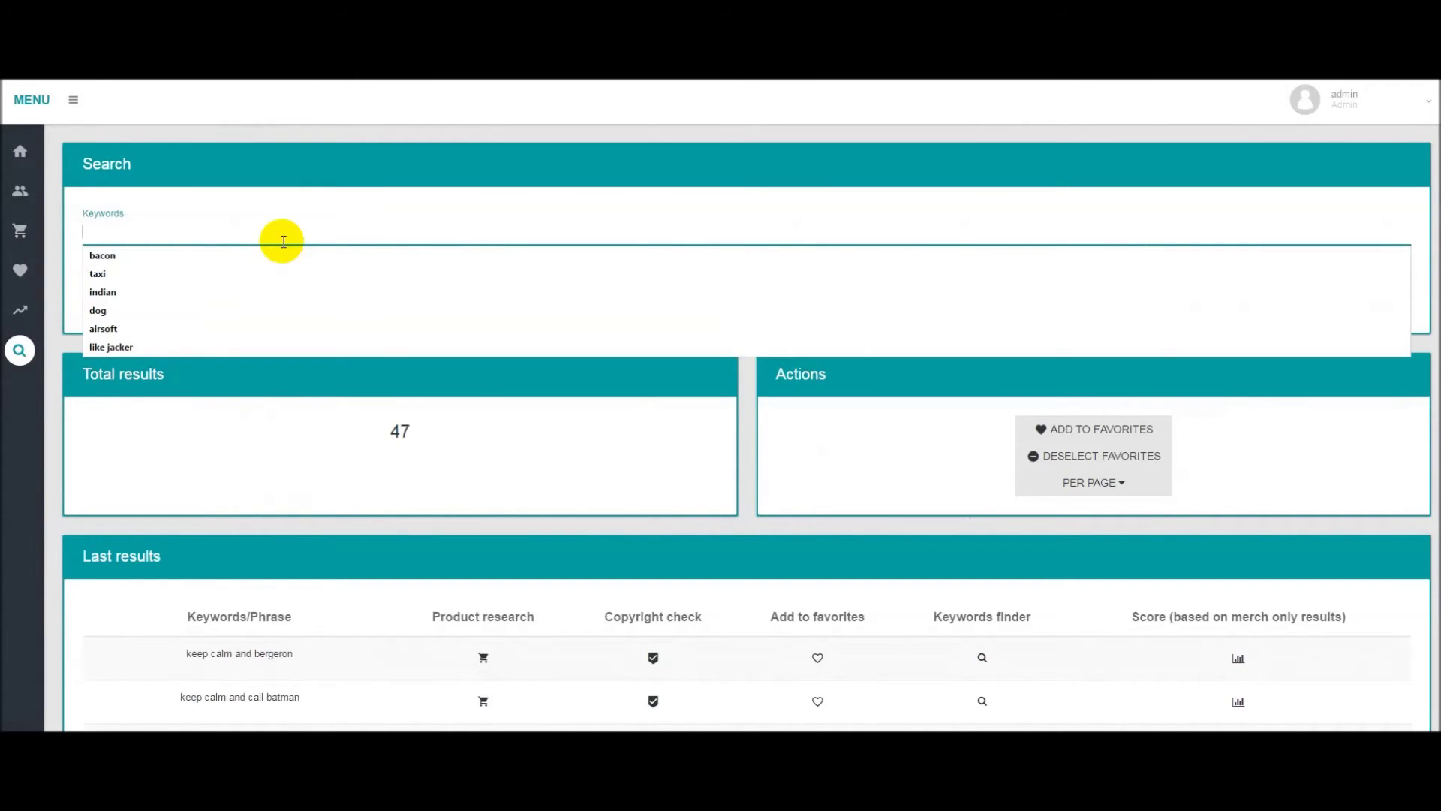
{"action": "type", "text": "straight outta"}
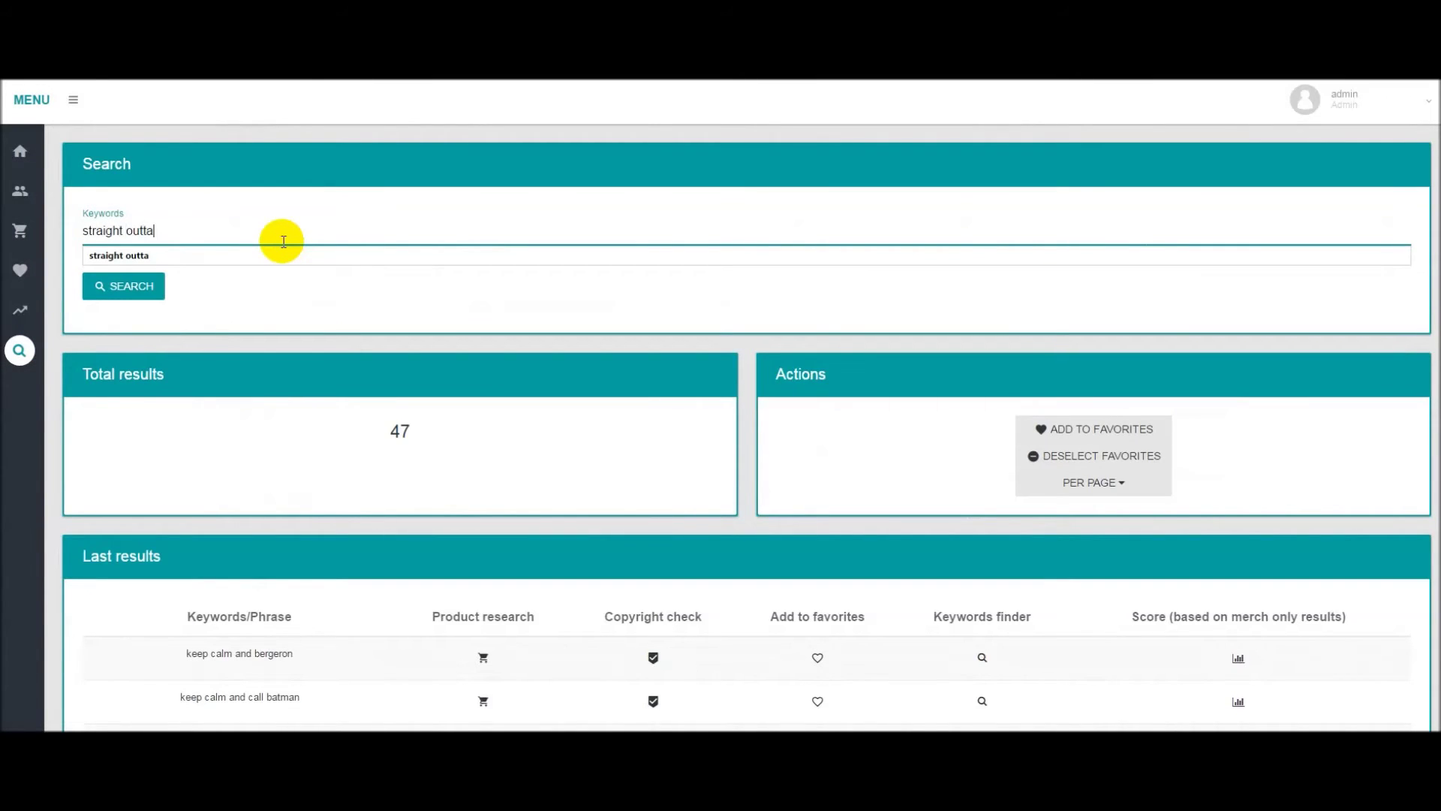
{"action": "left_click", "coordinate": [142, 289]}
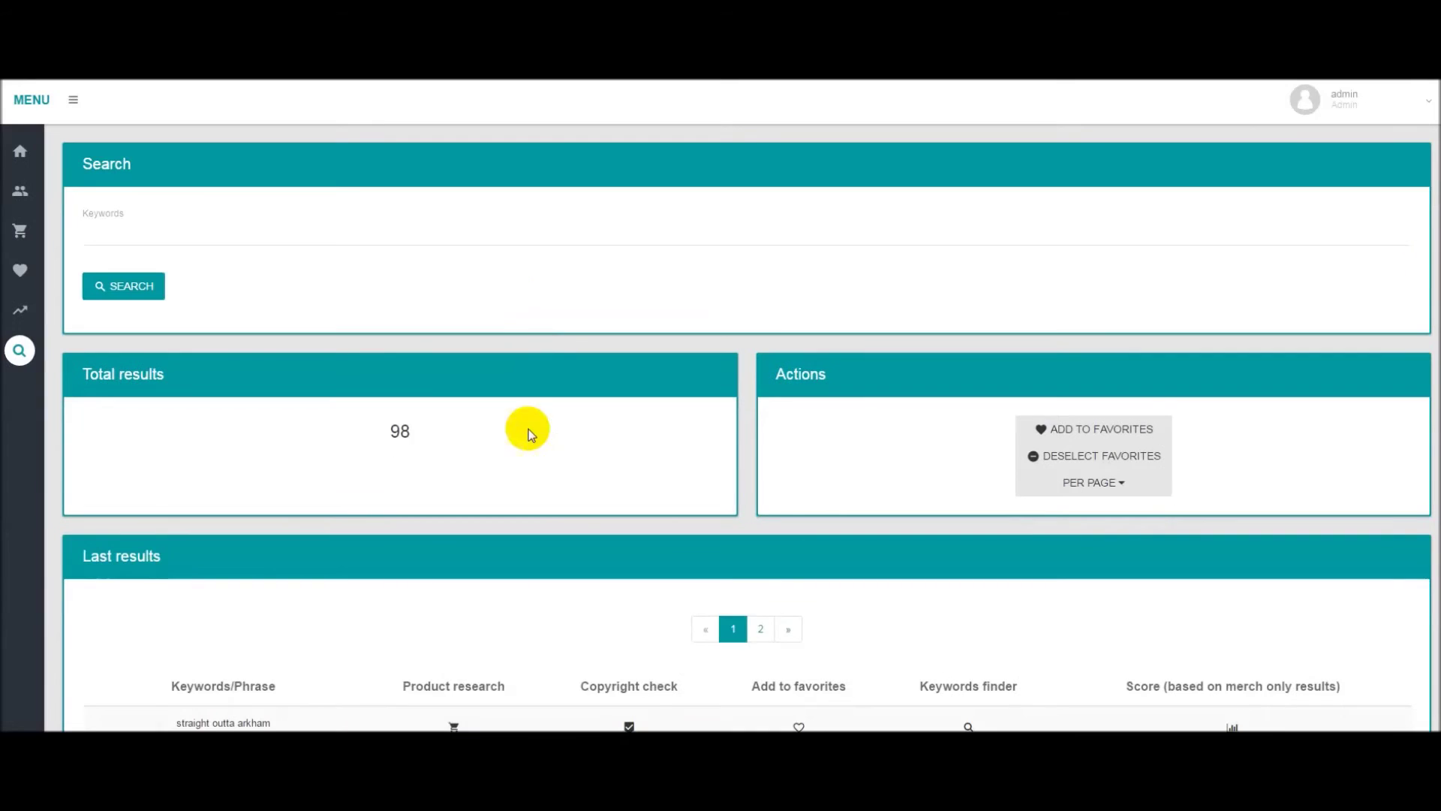
{"action": "double_click", "coordinate": [395, 432]}
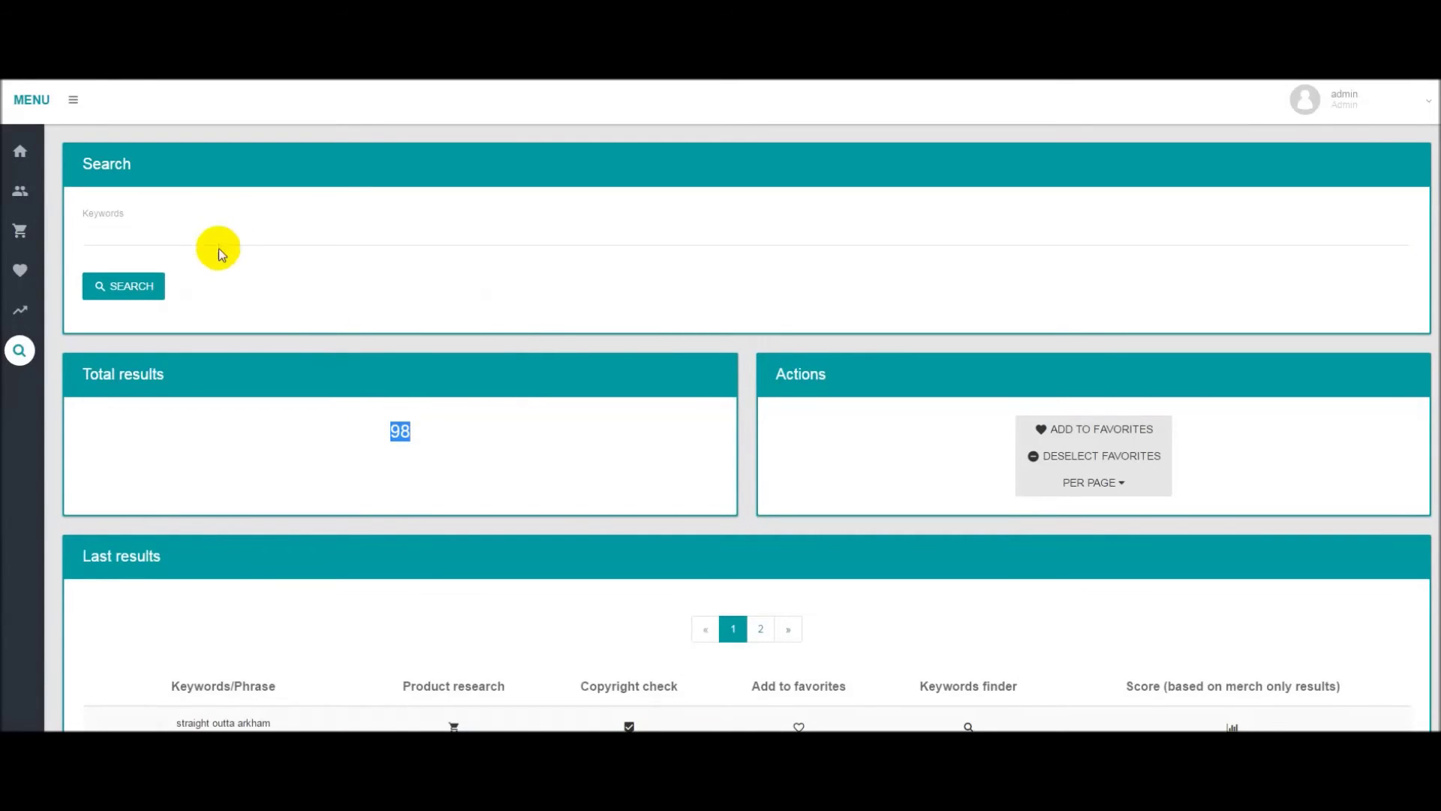
{"action": "scroll", "coordinate": [596, 457], "scroll_direction": "down", "scroll_amount": 7}
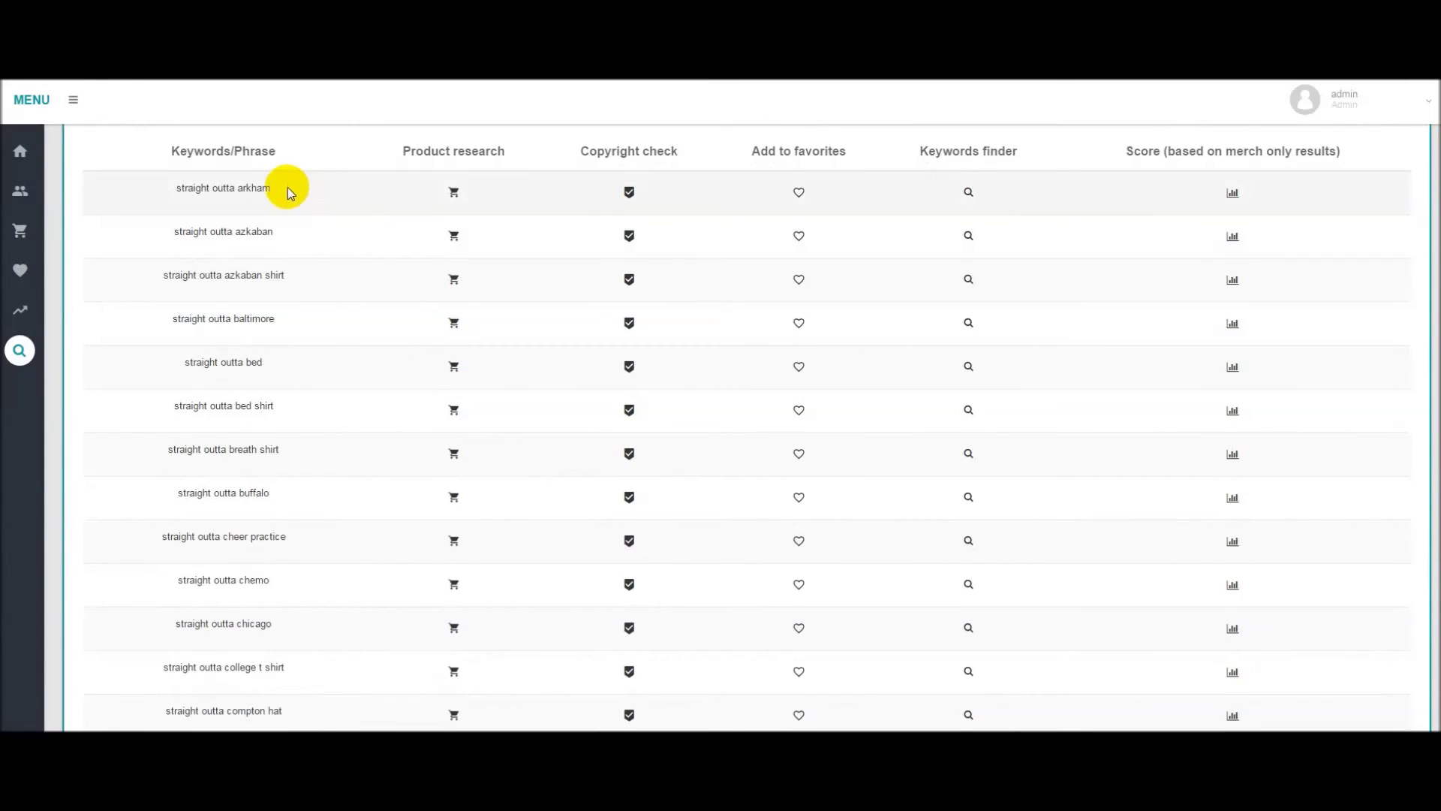
{"action": "left_click_drag", "start_coordinate": [283, 188], "coordinate": [175, 187]}
{"action": "left_click_drag", "start_coordinate": [276, 233], "coordinate": [161, 228]}
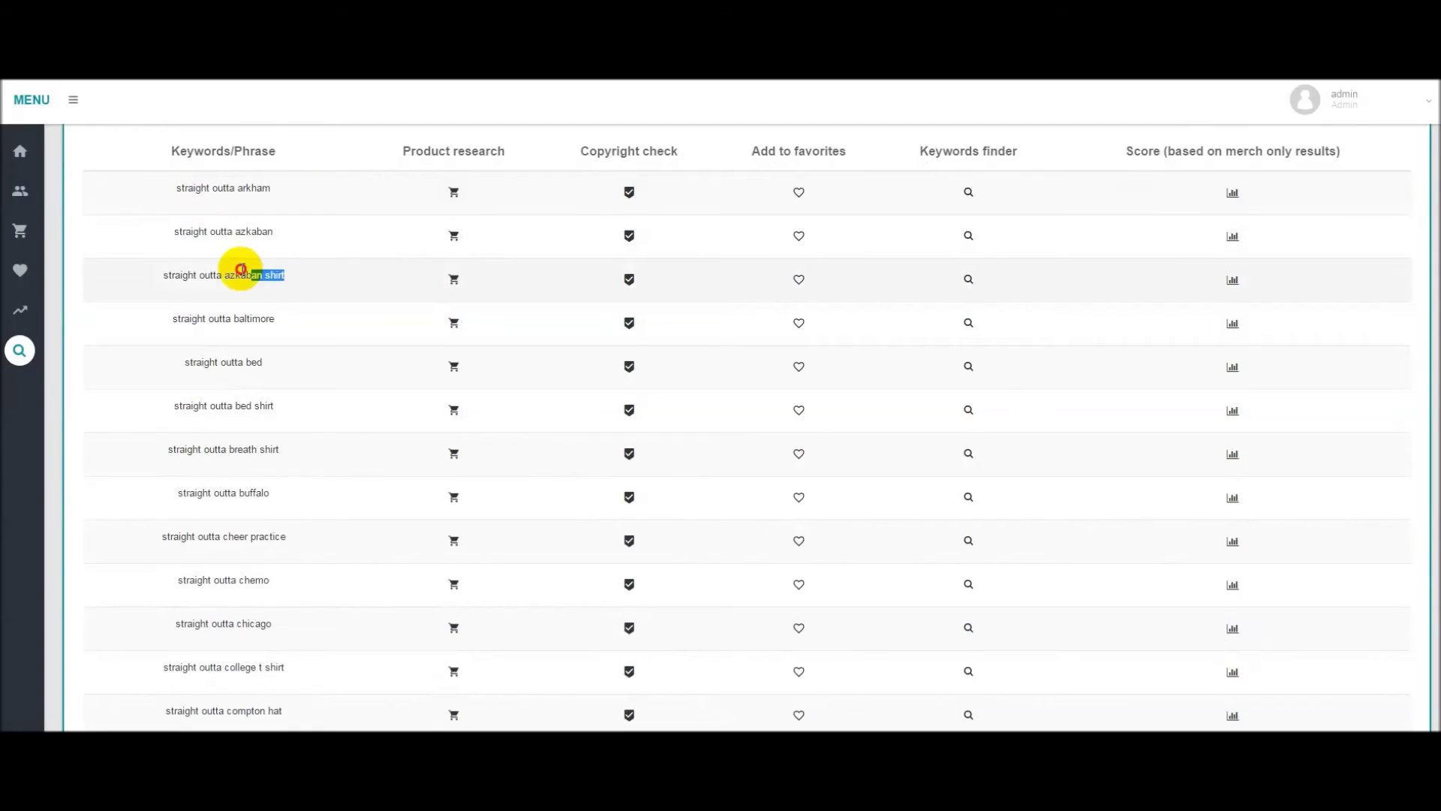
{"action": "left_click_drag", "start_coordinate": [287, 274], "coordinate": [158, 277]}
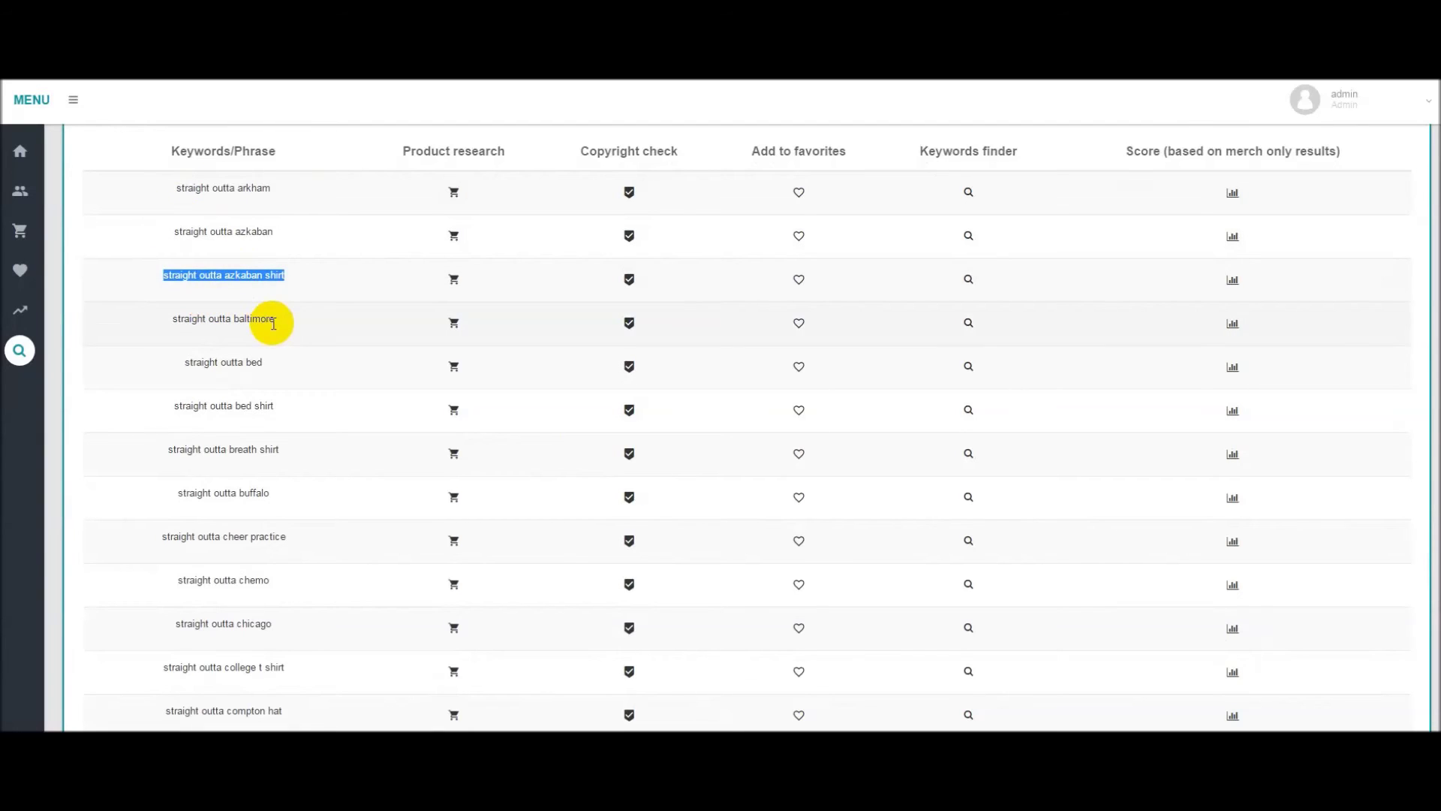
{"action": "left_click_drag", "start_coordinate": [278, 320], "coordinate": [174, 315]}
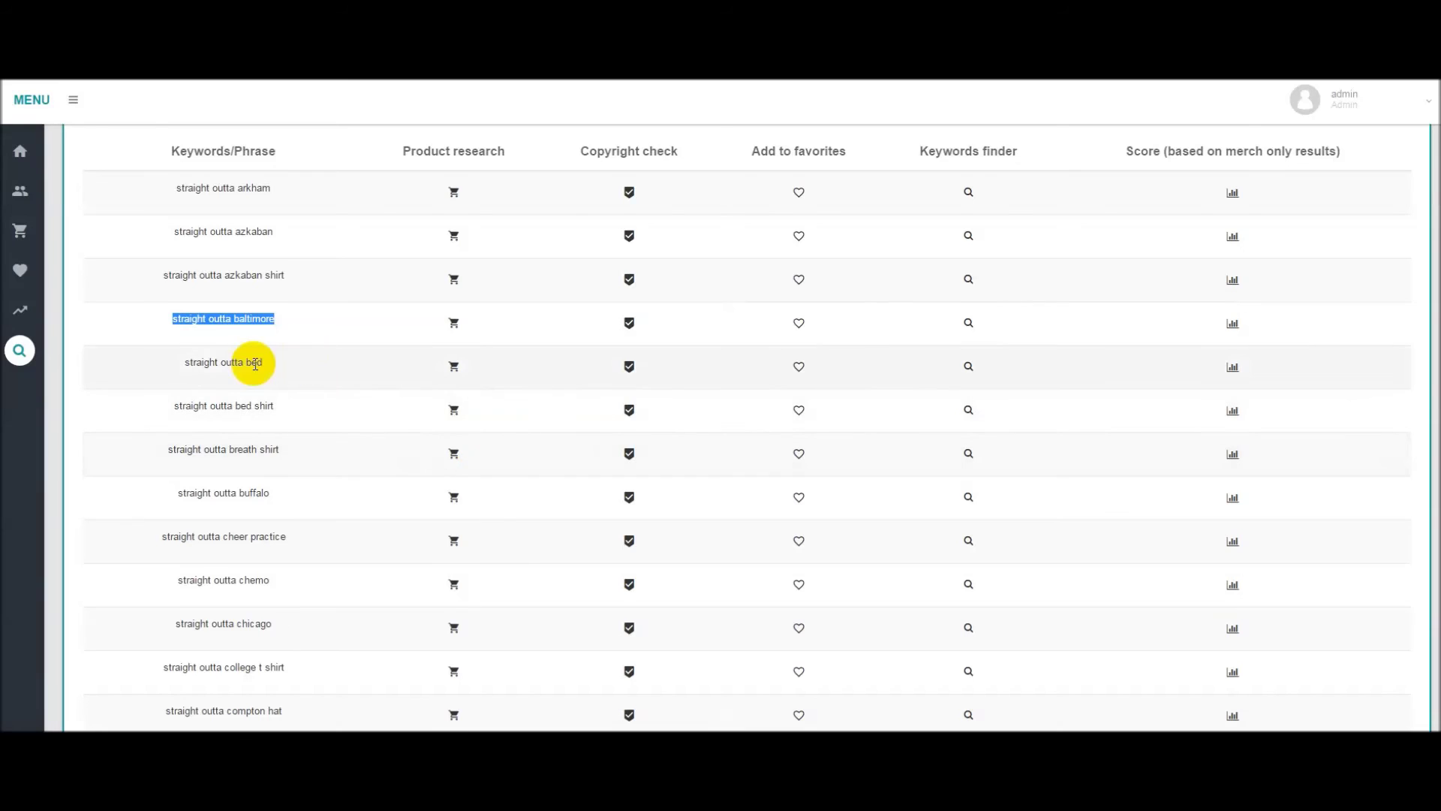
{"action": "left_click", "coordinate": [348, 368]}
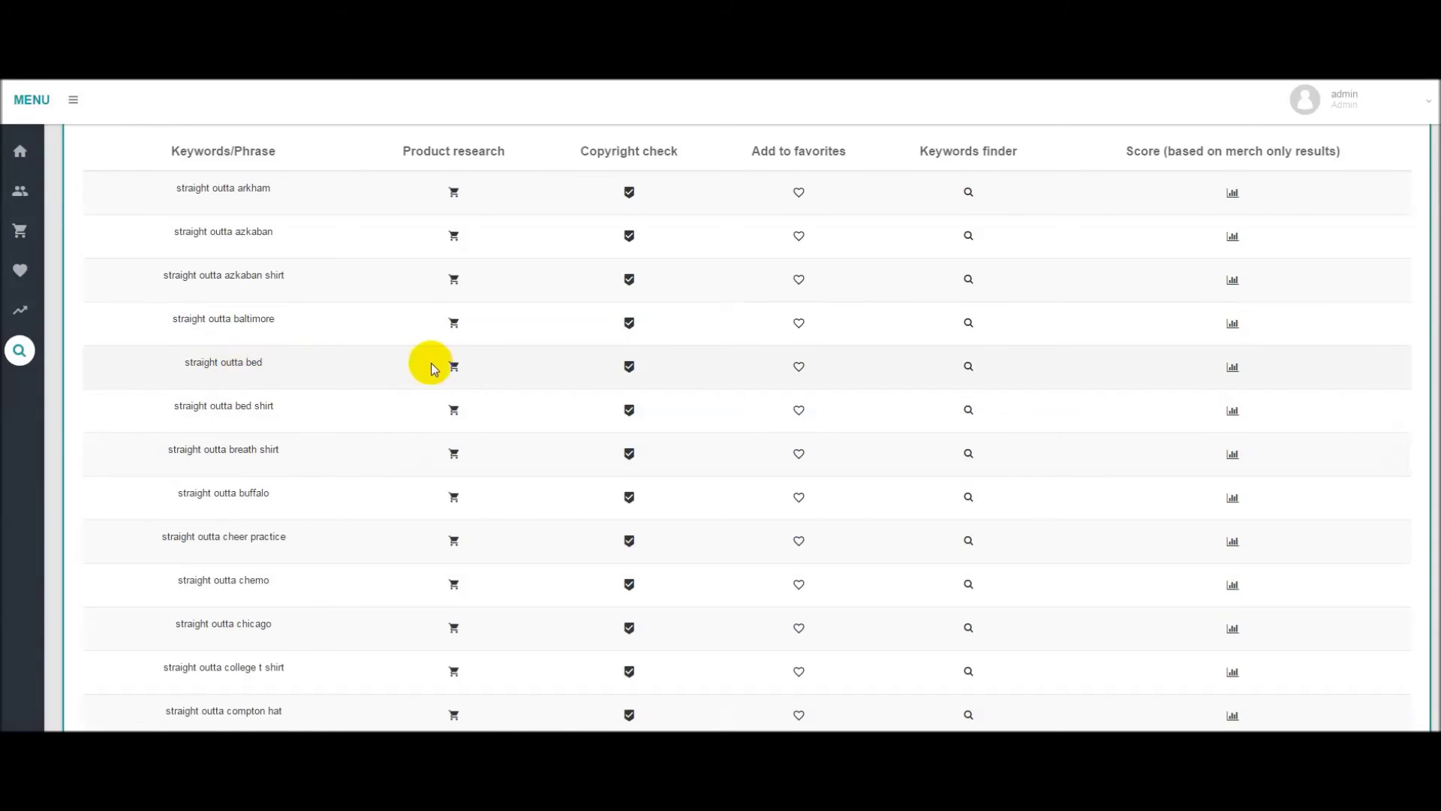
Step: Open product research for 'straight outta bed' and rerun the product search
{"action": "left_click", "coordinate": [455, 367]}
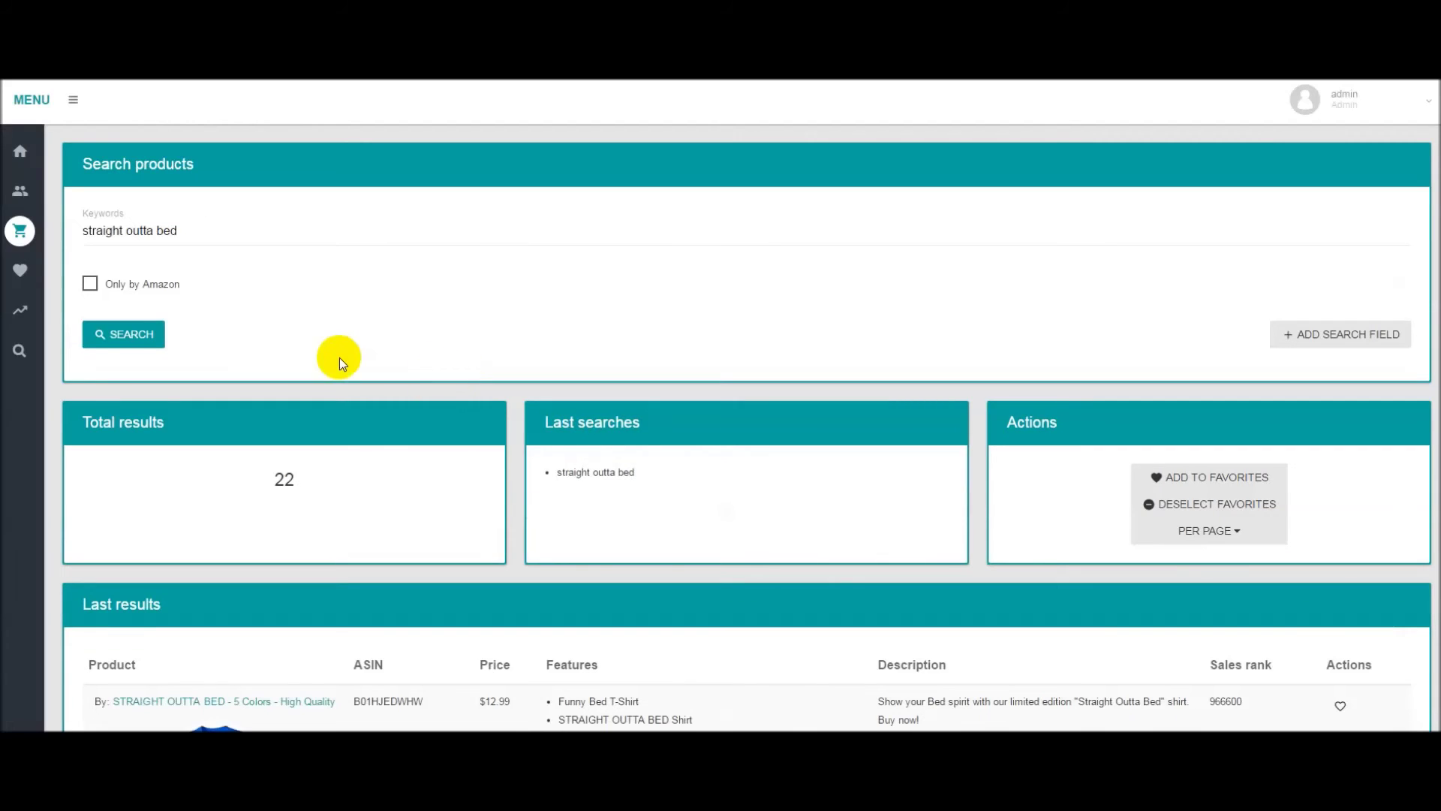
{"action": "left_click", "coordinate": [128, 334]}
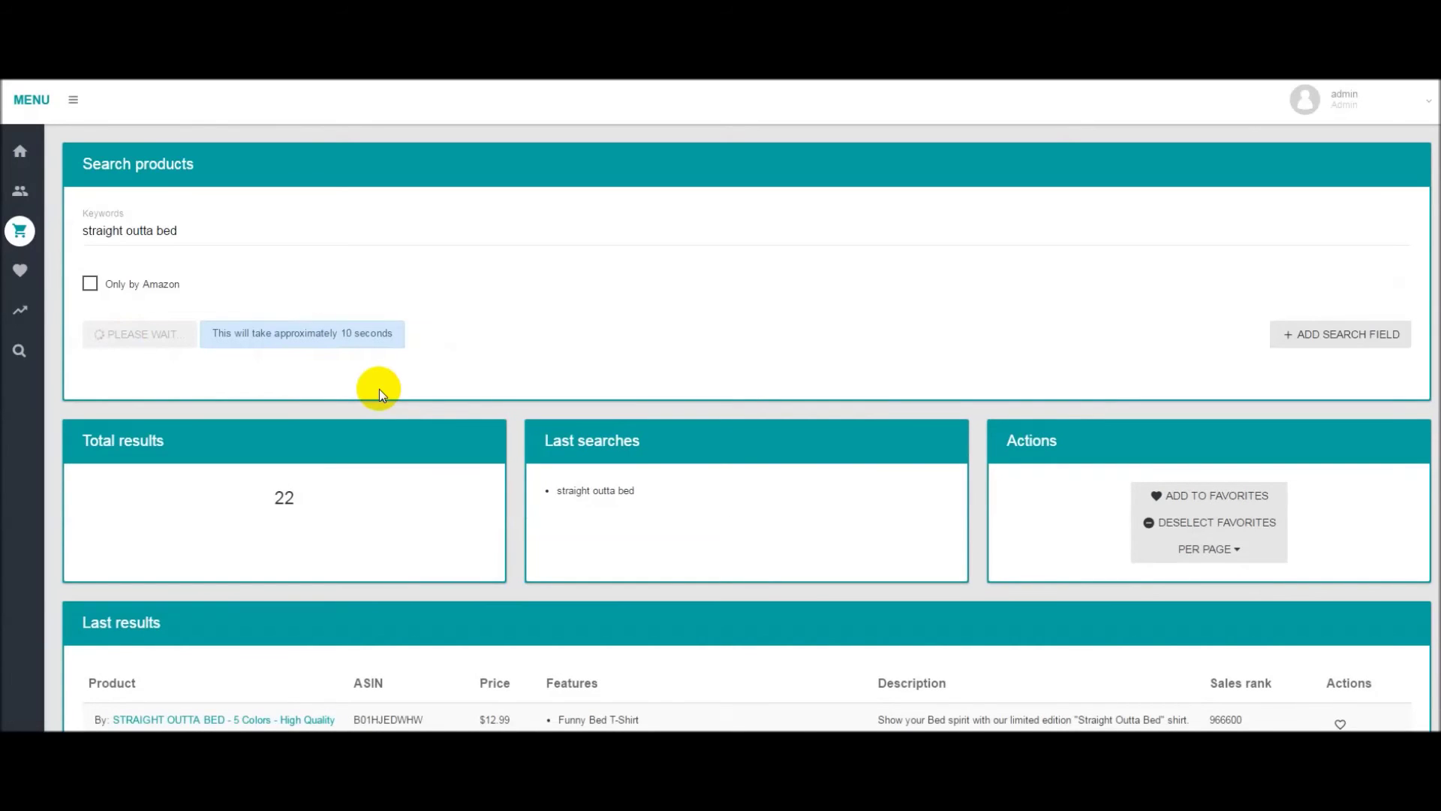
{"action": "scroll", "coordinate": [467, 424], "scroll_direction": "down", "scroll_amount": 2}
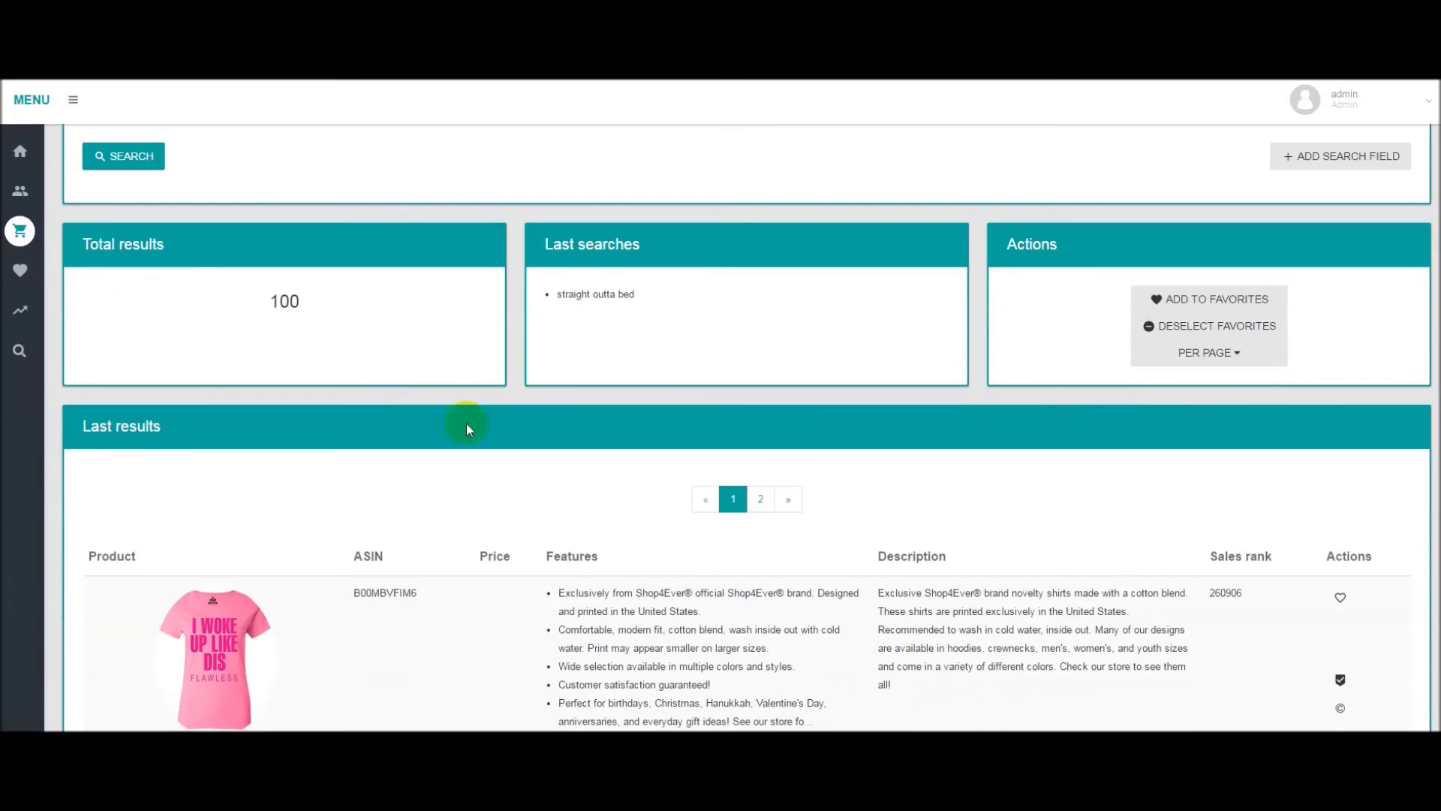
{"action": "scroll", "coordinate": [497, 429], "scroll_direction": "down", "scroll_amount": 2}
{"action": "scroll", "coordinate": [497, 430], "scroll_direction": "up", "scroll_amount": 4}
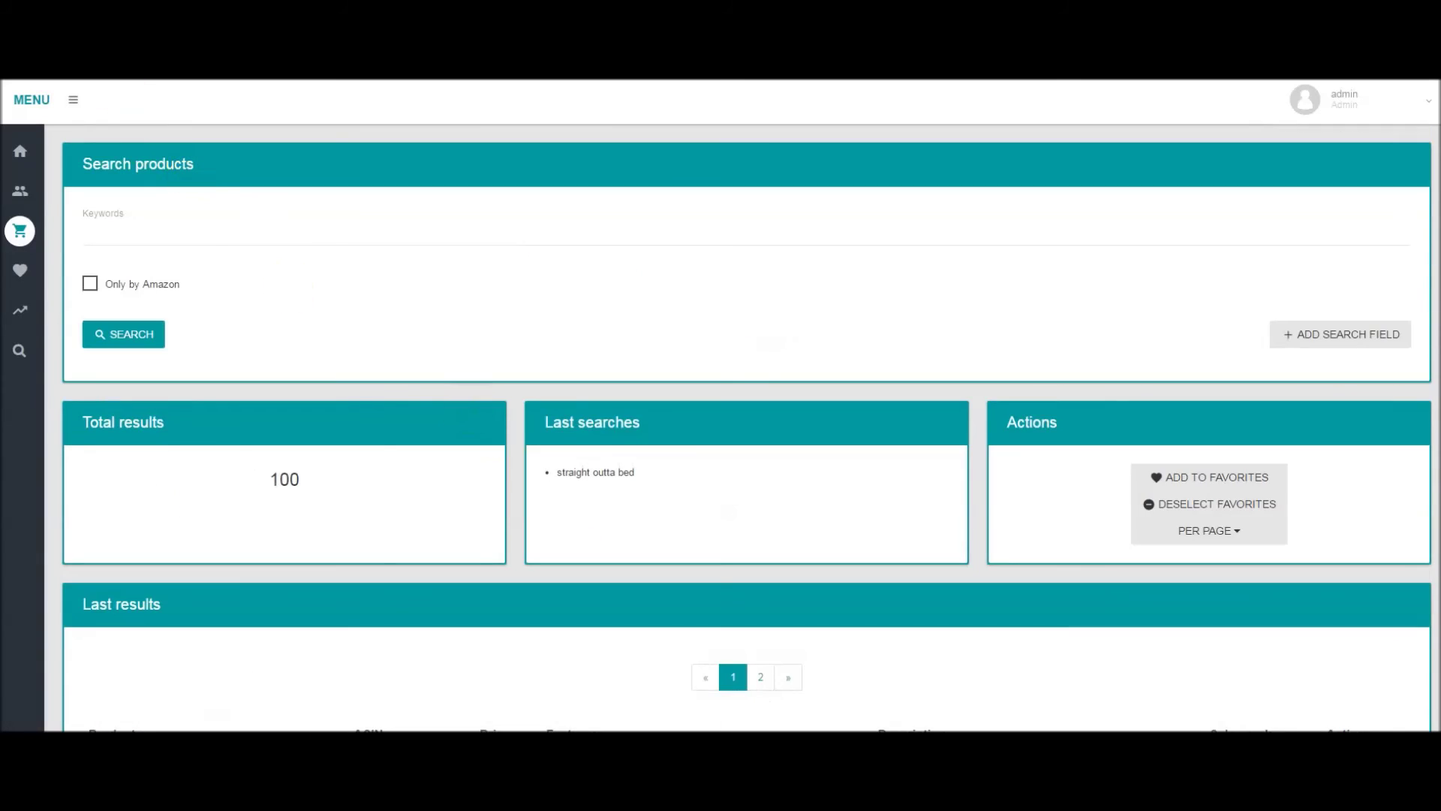
Step: Search products for 'straight outta bed', noting 22 results and top sales rank 980381
{"action": "left_click", "coordinate": [101, 231]}
{"action": "type", "text": "straight outta bed"}
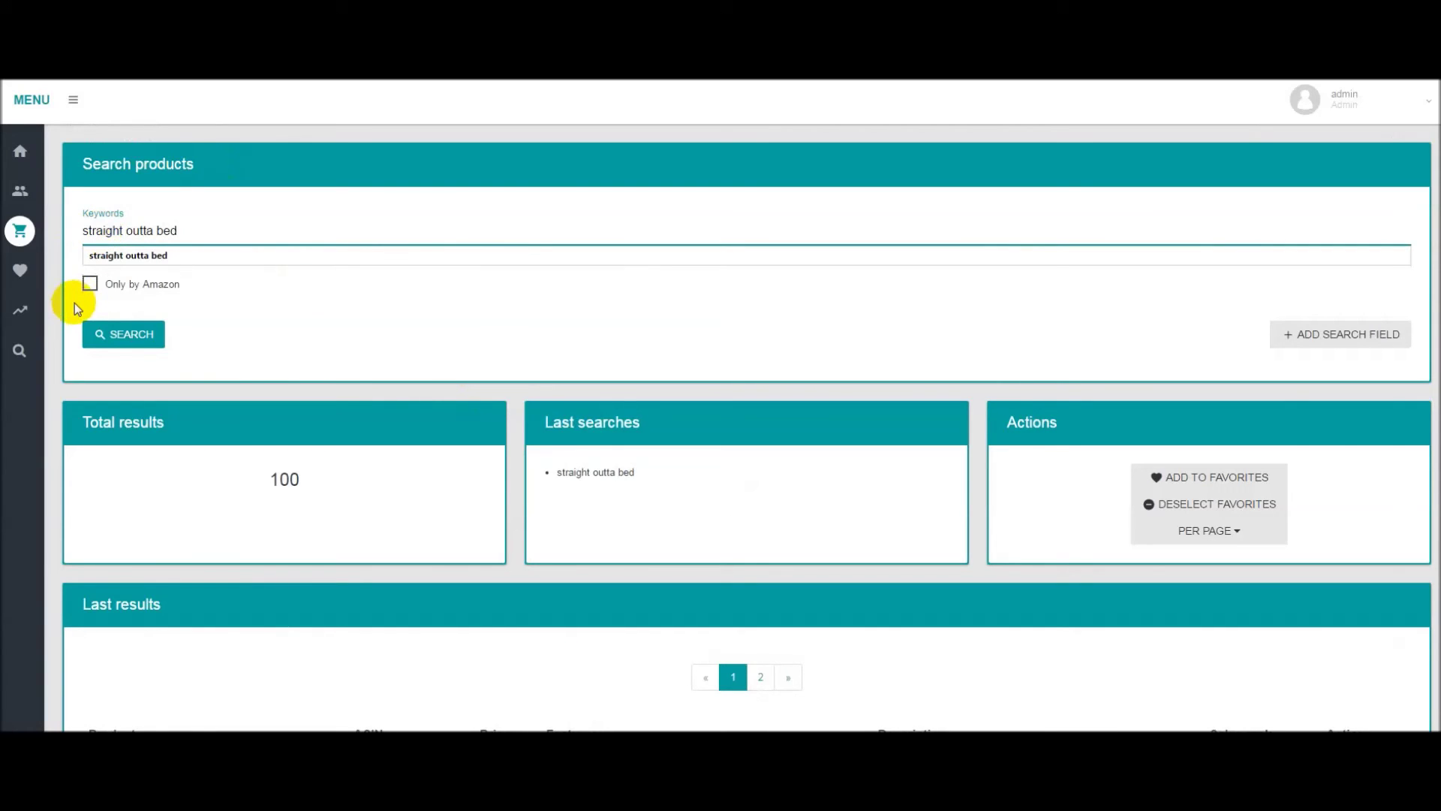
{"action": "left_click", "coordinate": [90, 283]}
{"action": "left_click", "coordinate": [132, 334]}
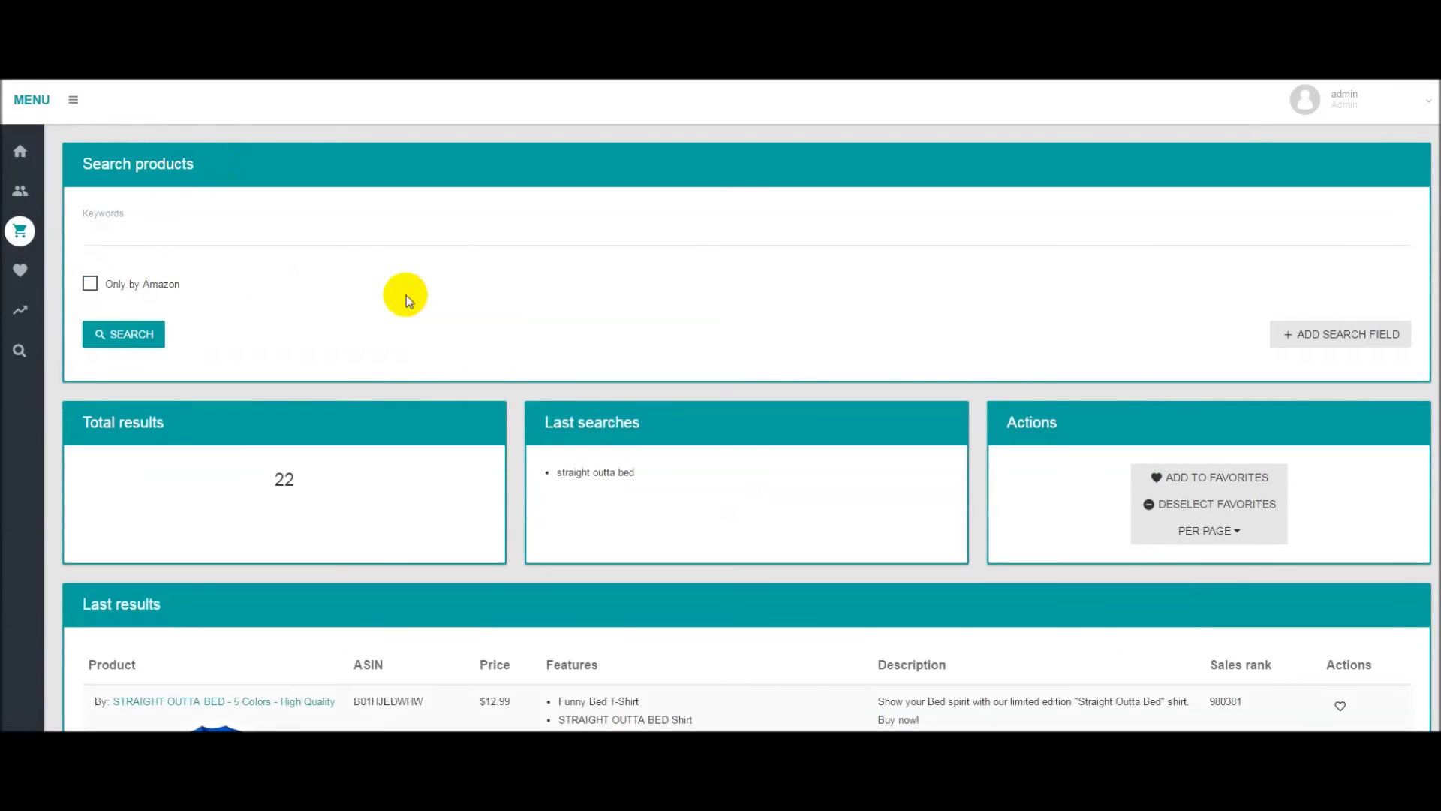
{"action": "scroll", "coordinate": [308, 484], "scroll_direction": "down", "scroll_amount": 3}
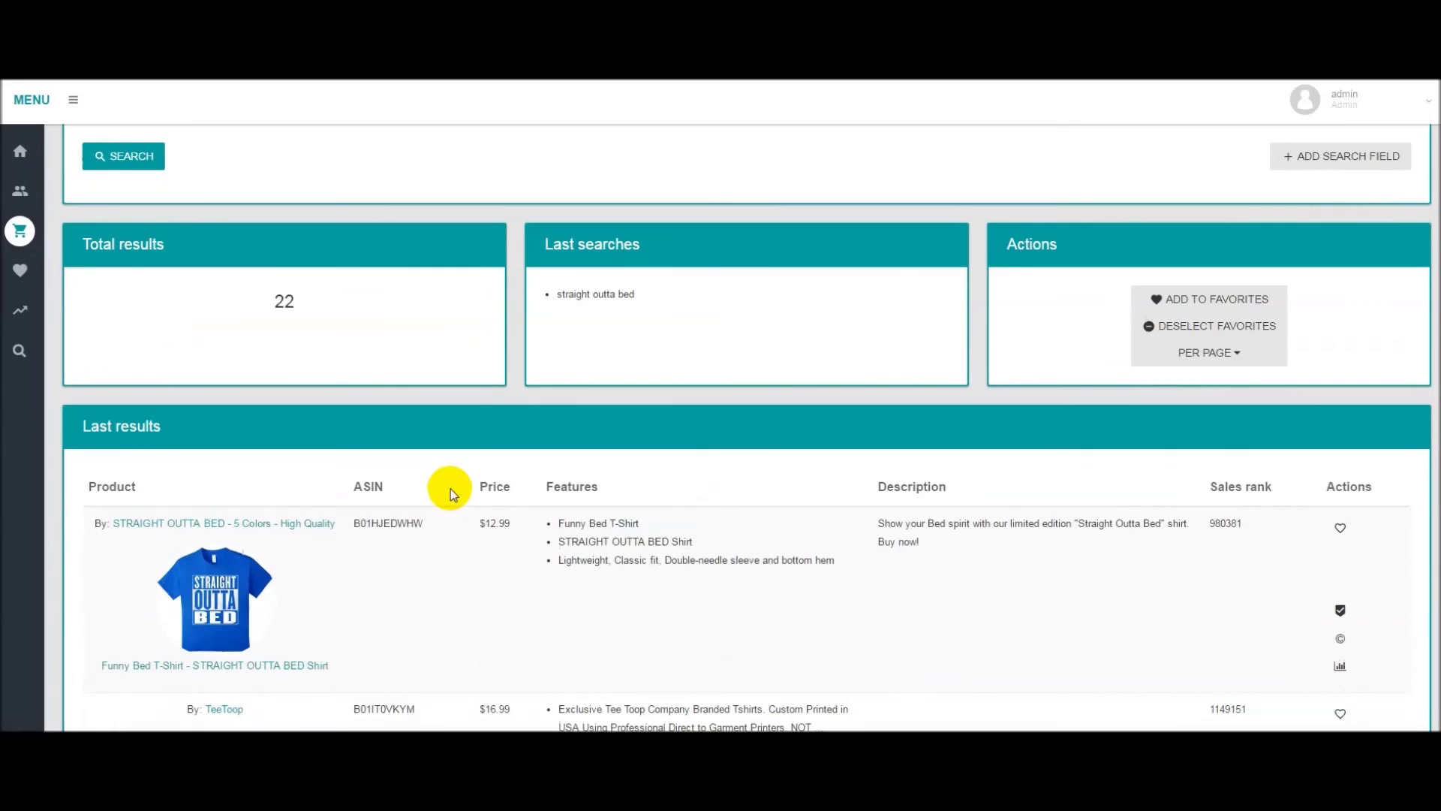
{"action": "double_click", "coordinate": [292, 300]}
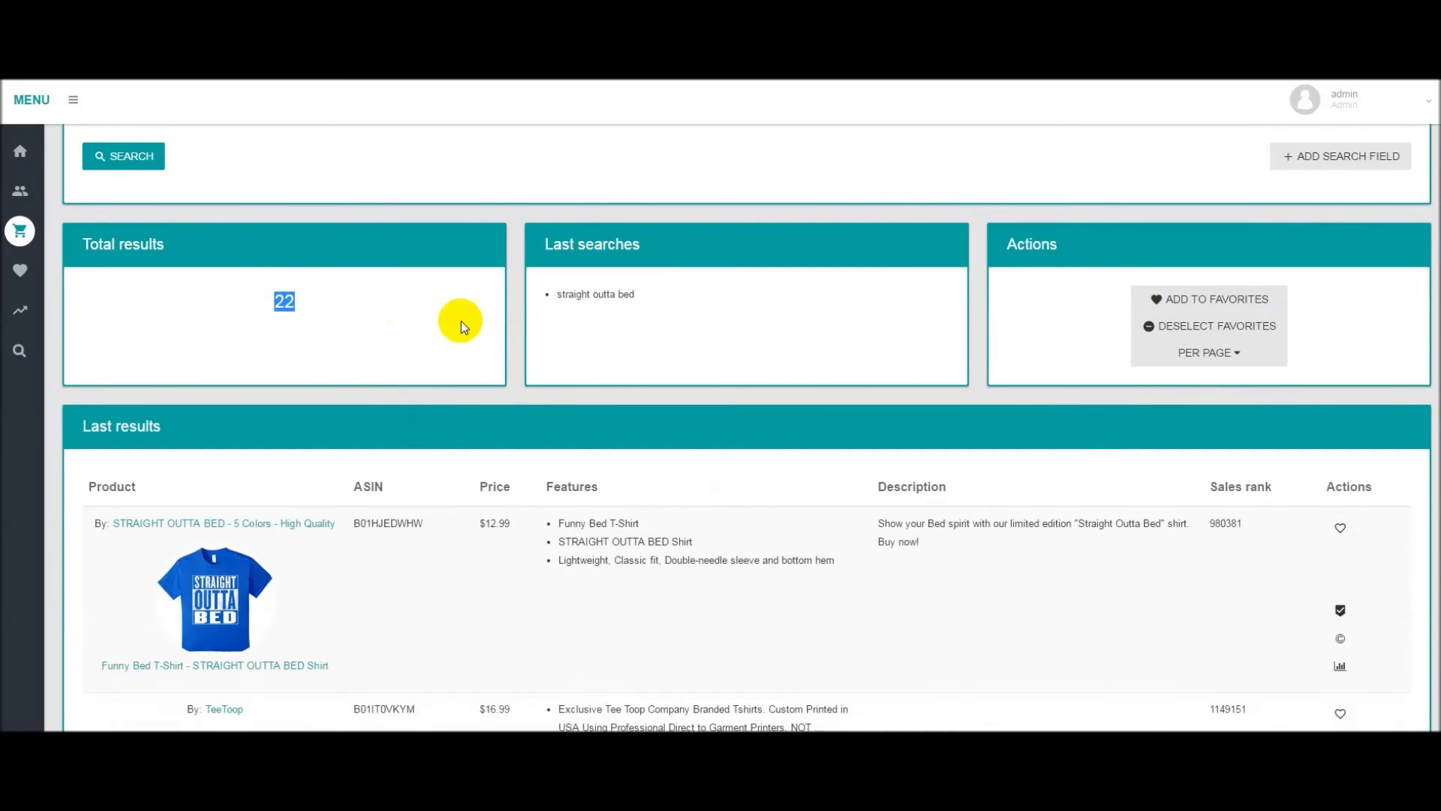
{"action": "left_click_drag", "start_coordinate": [1250, 524], "coordinate": [1208, 524]}
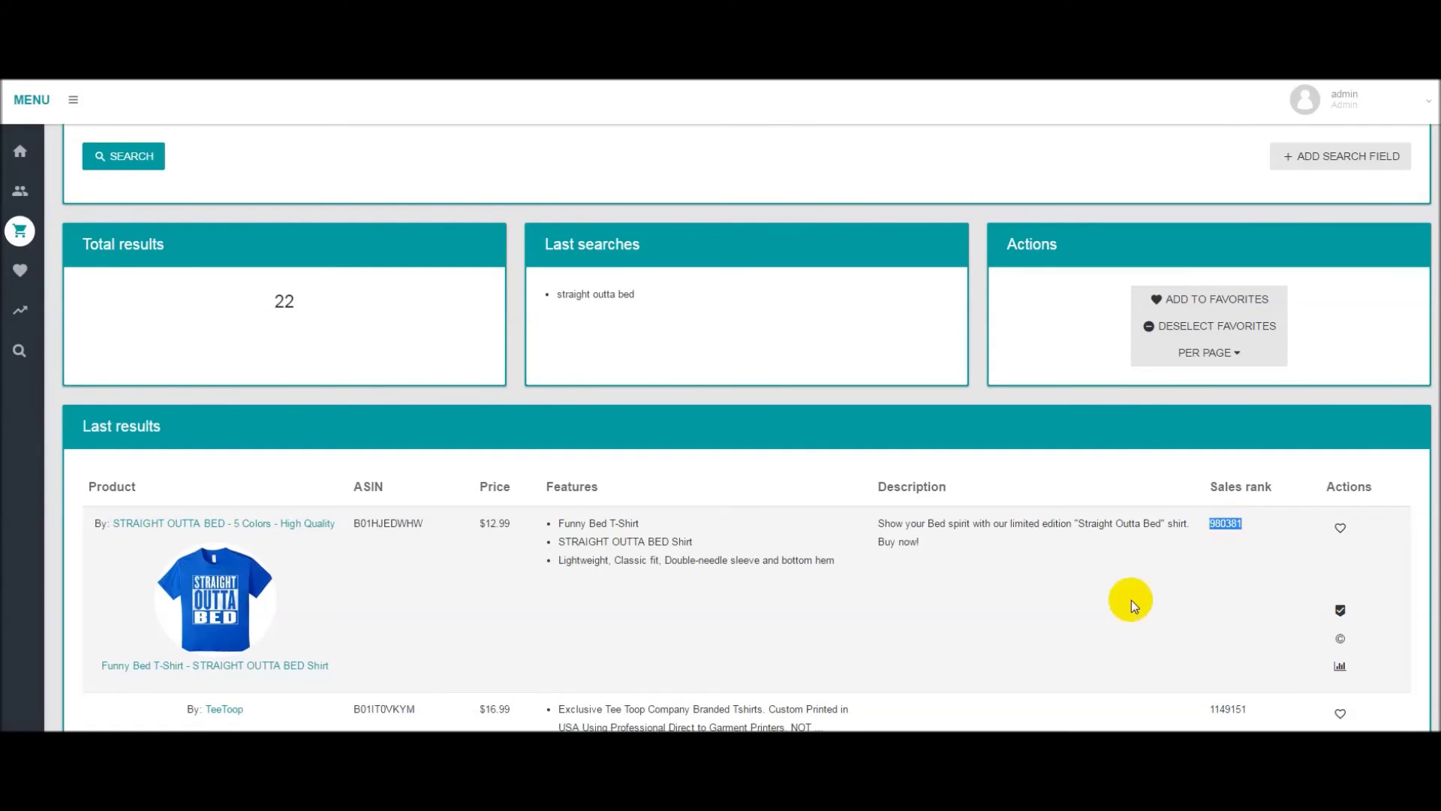
{"action": "scroll", "coordinate": [993, 593], "scroll_direction": "up", "scroll_amount": 3}
Step: Return to the Keyword finder search showing the 98 'straight outta' results
{"action": "left_click", "coordinate": [22, 349]}
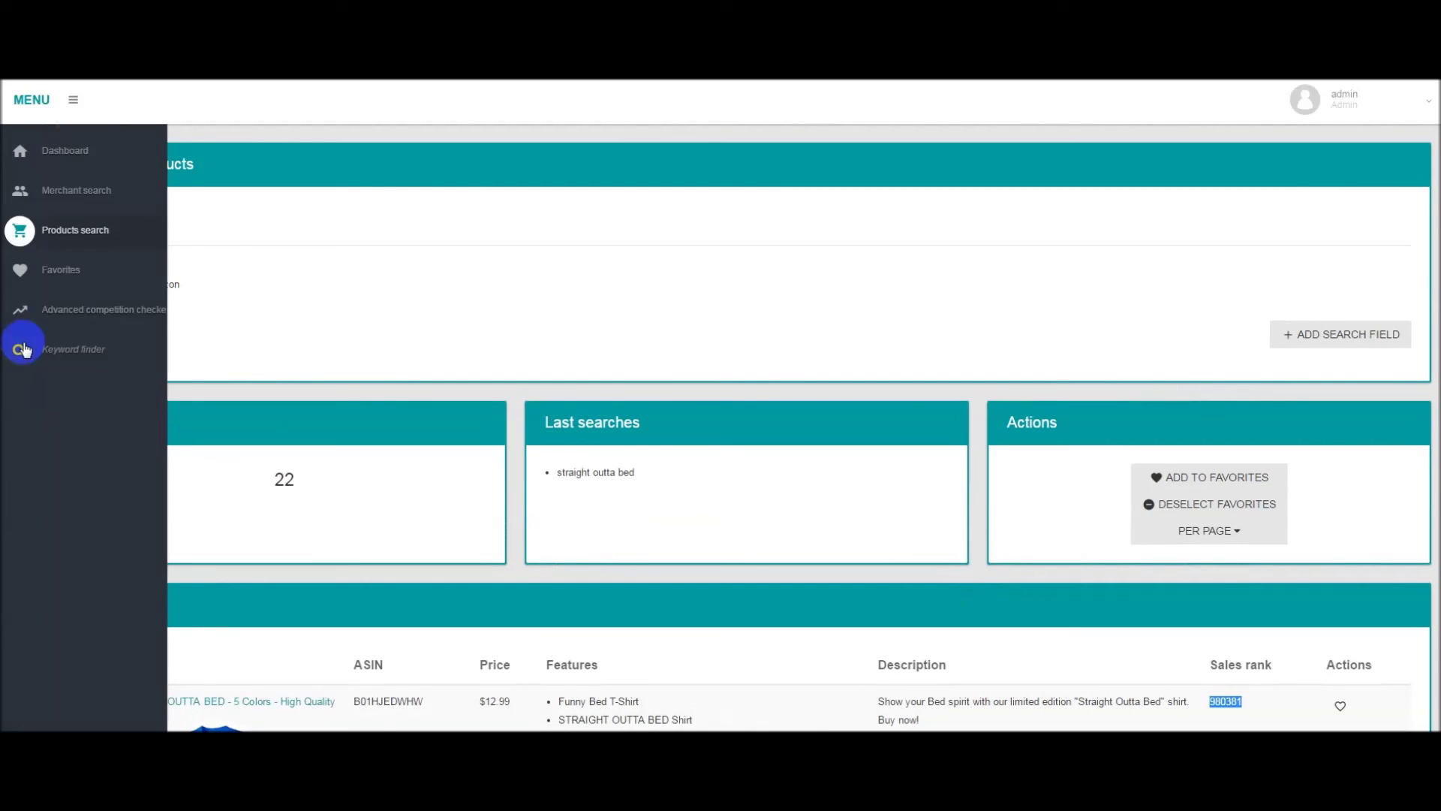
{"action": "left_click", "coordinate": [54, 350]}
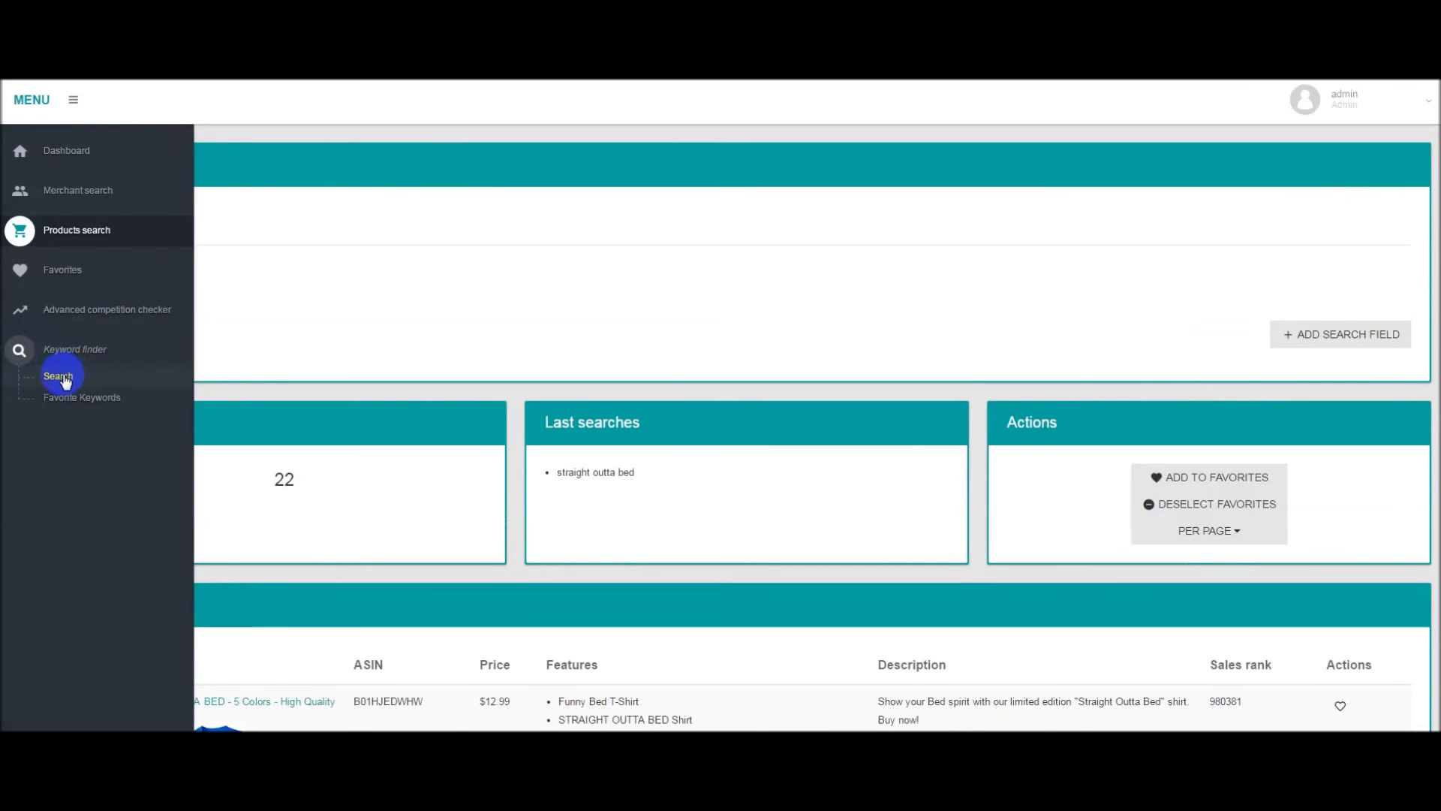
{"action": "left_click", "coordinate": [65, 379]}
{"action": "scroll", "coordinate": [556, 451], "scroll_direction": "down", "scroll_amount": 1}
{"action": "scroll", "coordinate": [480, 458], "scroll_direction": "down", "scroll_amount": 4}
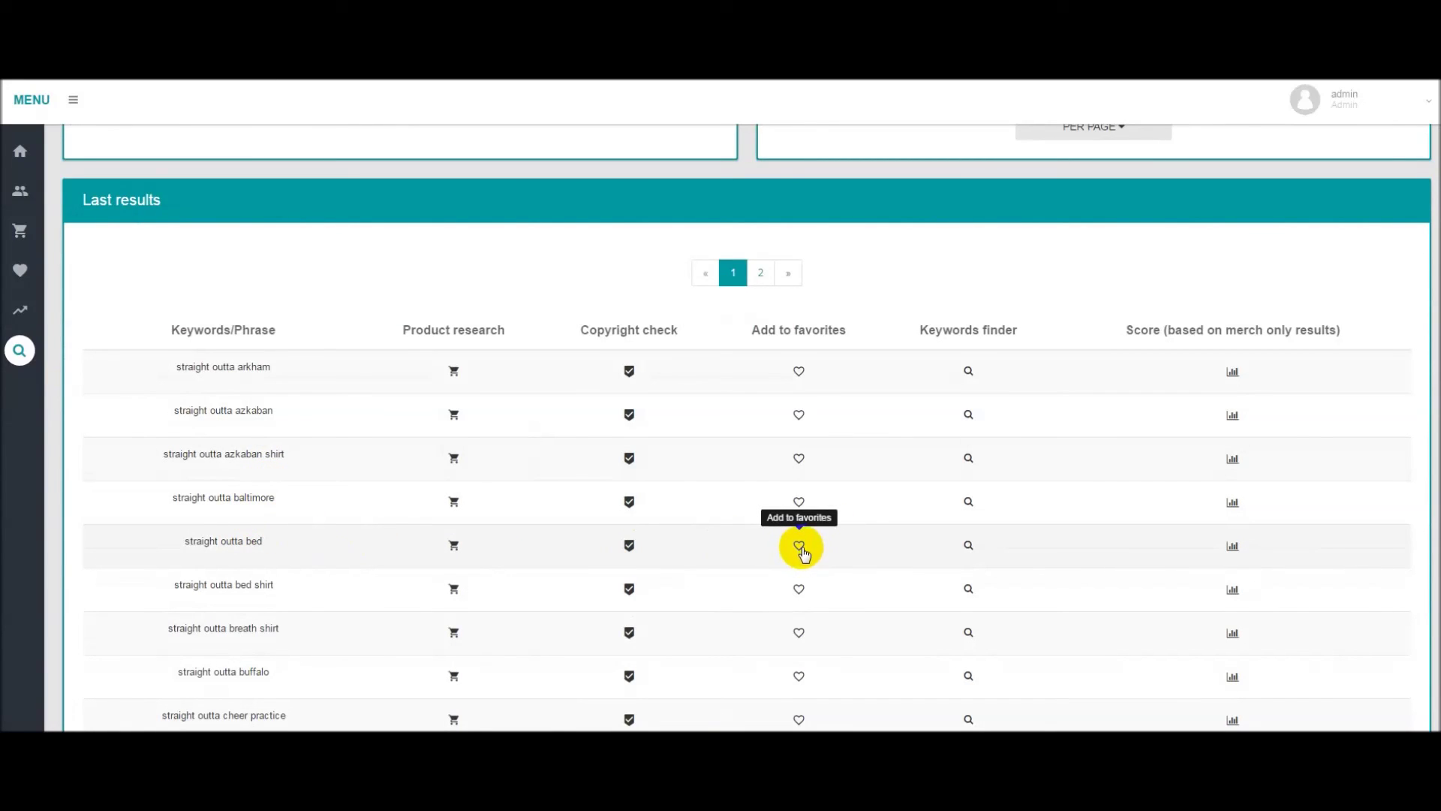
Step: Check the merch score for 'straight outta bed', confirming it scores A
{"action": "left_click", "coordinate": [1233, 546]}
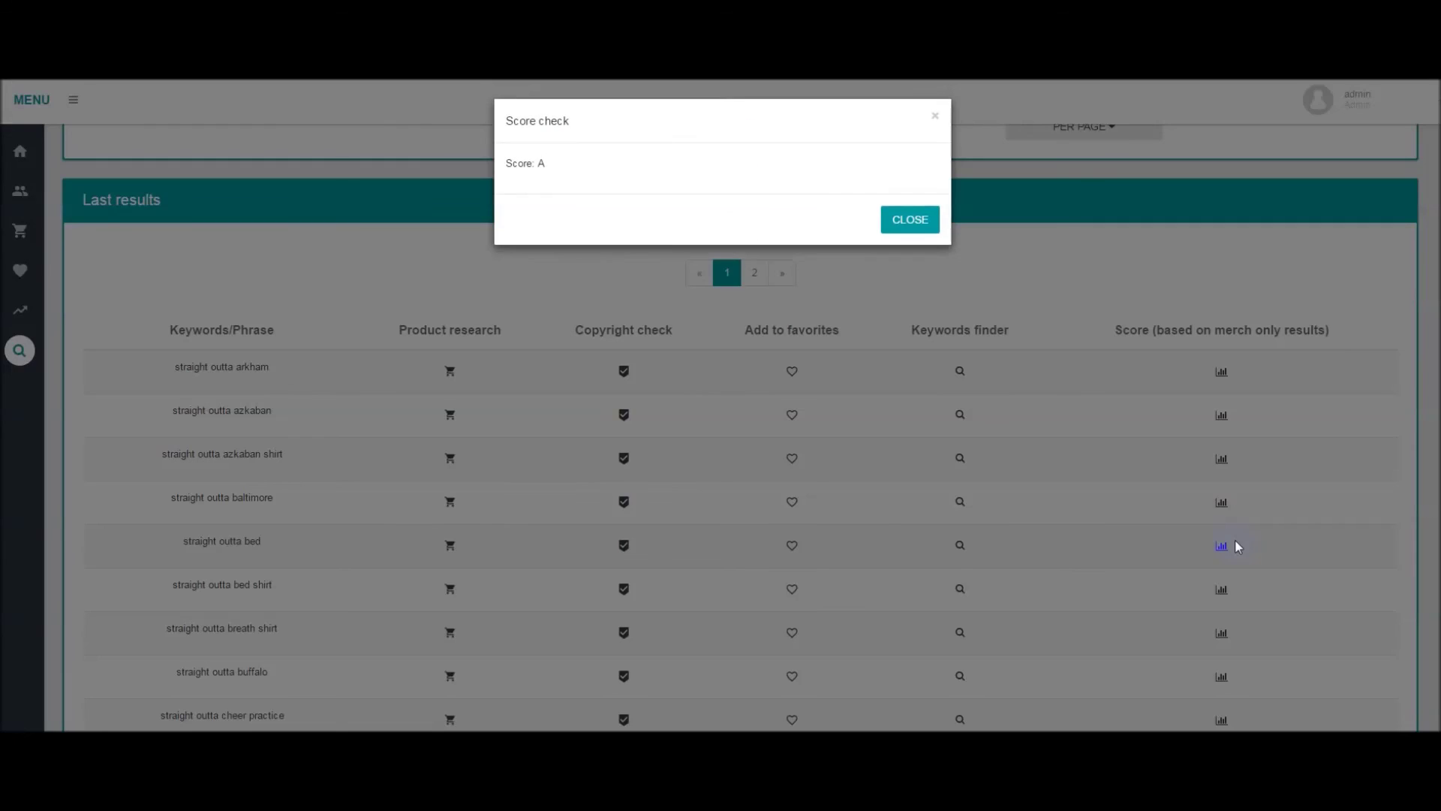
{"action": "left_click_drag", "start_coordinate": [546, 163], "coordinate": [507, 163]}
{"action": "left_click", "coordinate": [912, 219]}
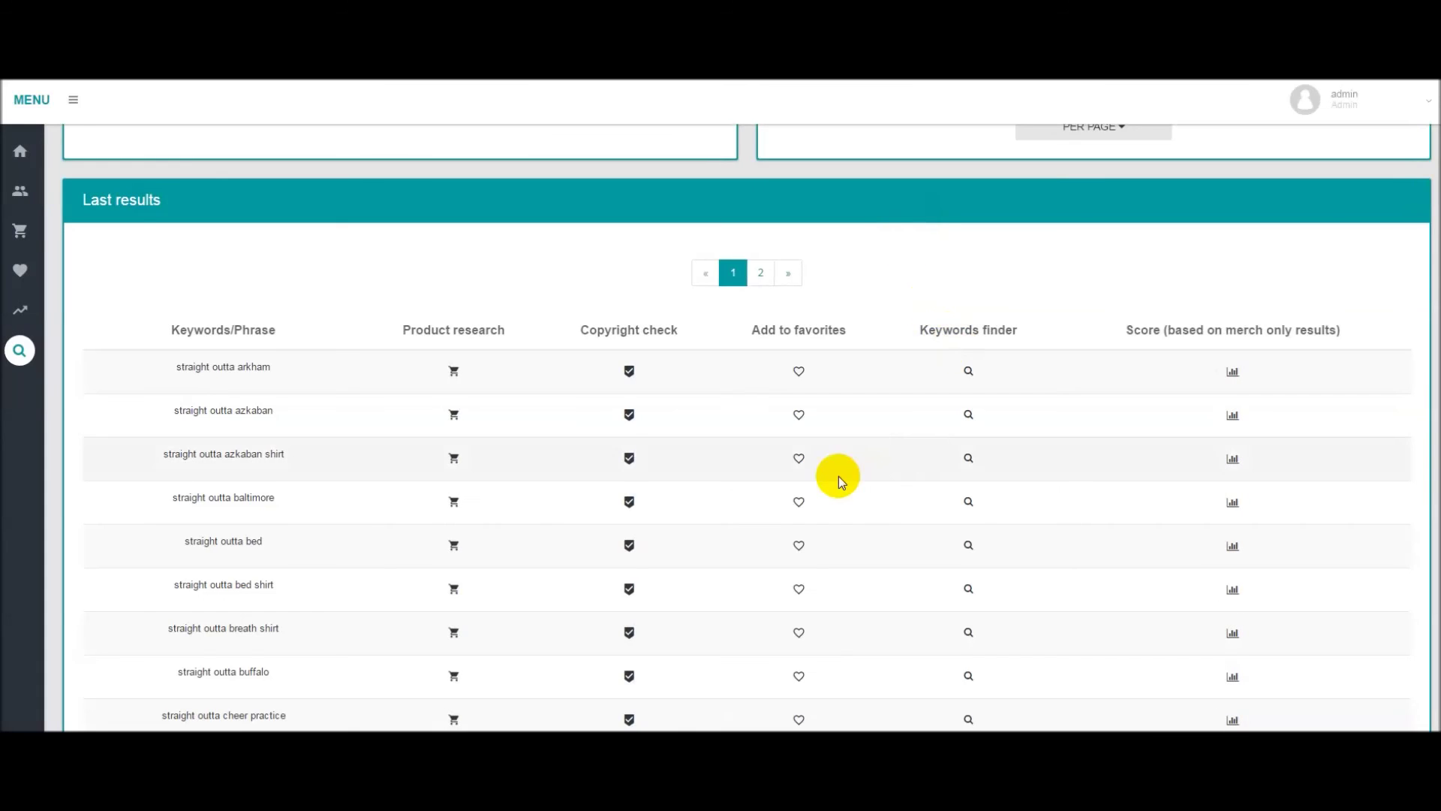
{"action": "scroll", "coordinate": [833, 475], "scroll_direction": "up", "scroll_amount": 5}
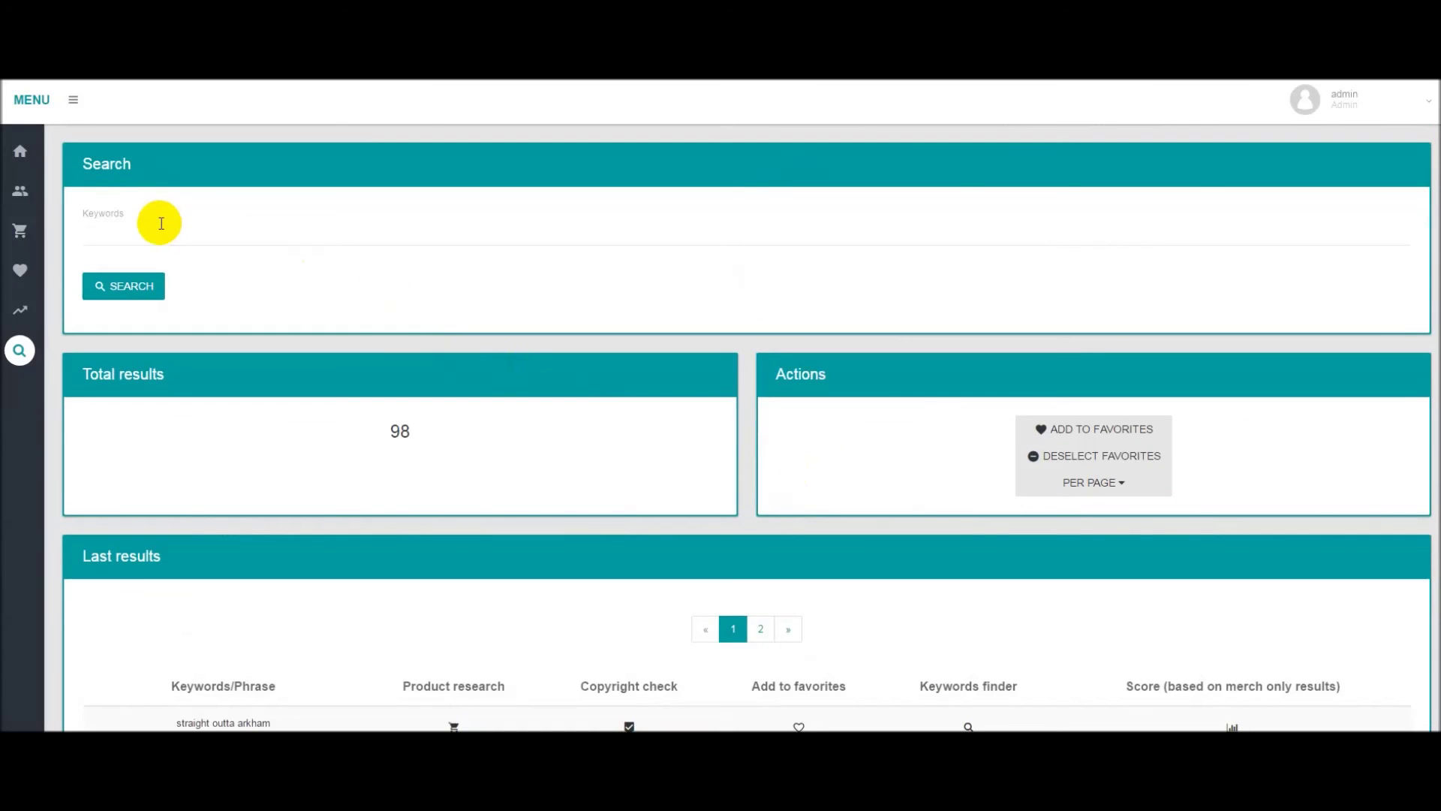
Step: Add straight outta arkham, azkaban and azkaban shirt to favorites
{"action": "left_click_drag", "start_coordinate": [412, 432], "coordinate": [382, 433]}
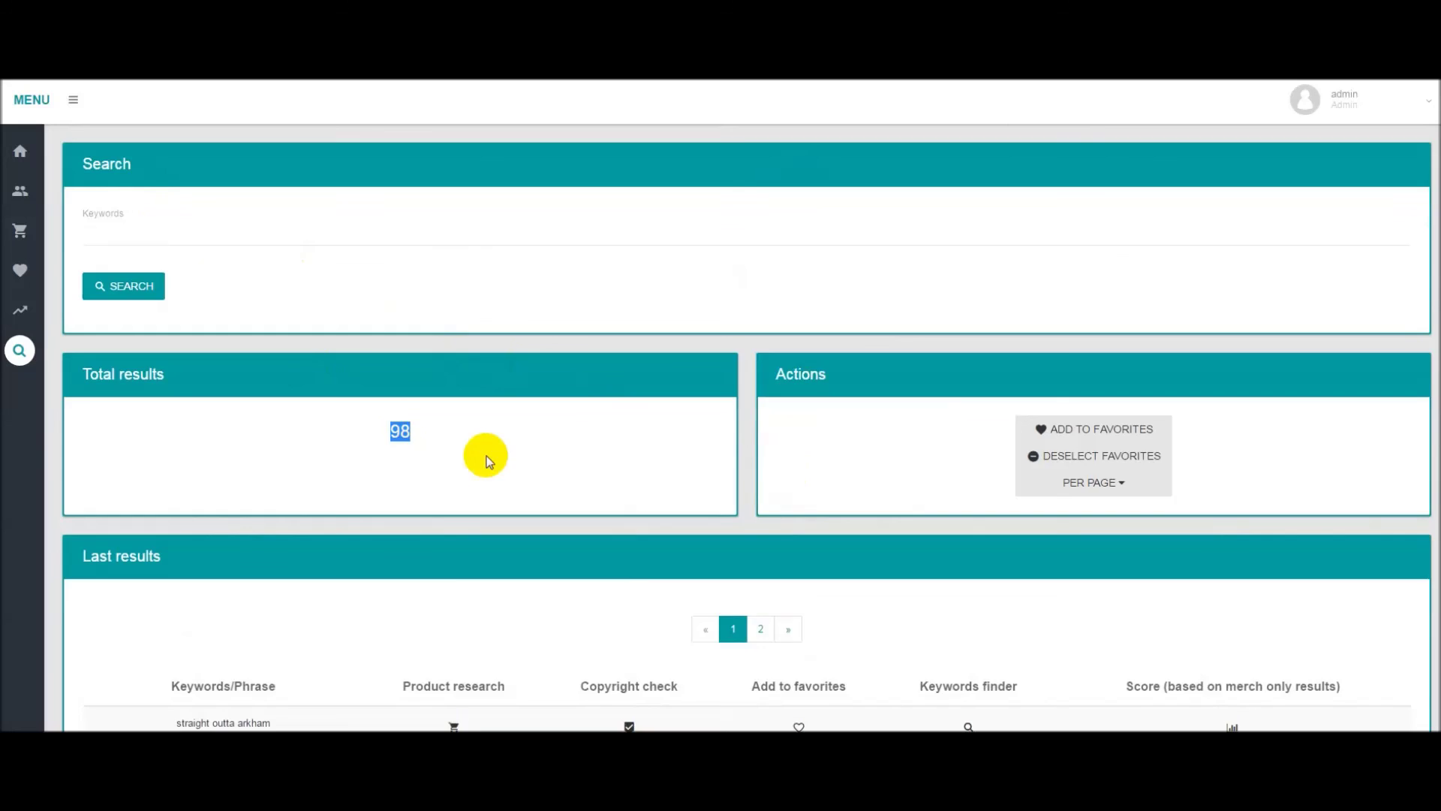
{"action": "scroll", "coordinate": [486, 457], "scroll_direction": "down", "scroll_amount": 7}
{"action": "left_click", "coordinate": [798, 193]}
{"action": "left_click", "coordinate": [799, 235]}
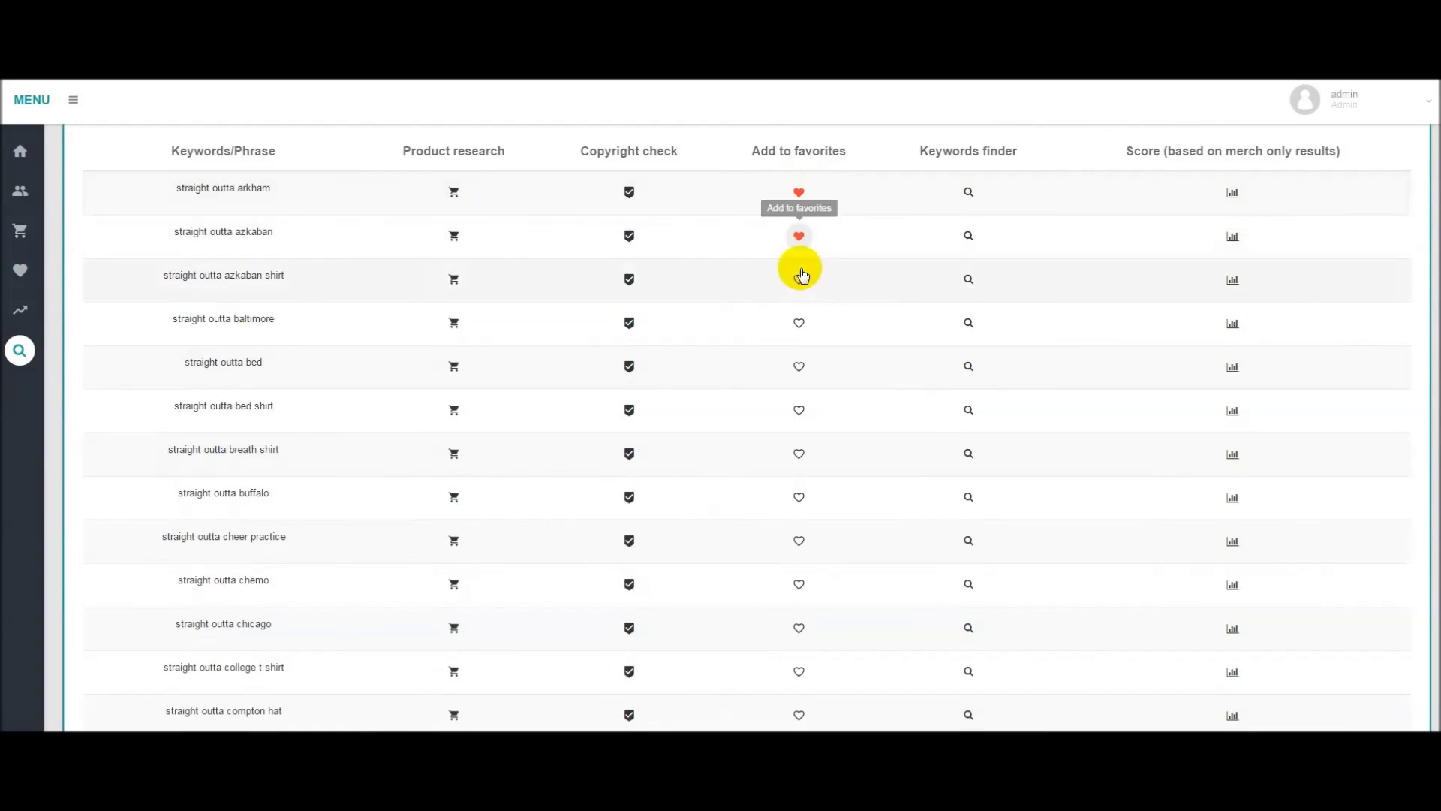
{"action": "left_click", "coordinate": [799, 277]}
{"action": "scroll", "coordinate": [929, 393], "scroll_direction": "up", "scroll_amount": 7}
{"action": "left_click", "coordinate": [1093, 430]}
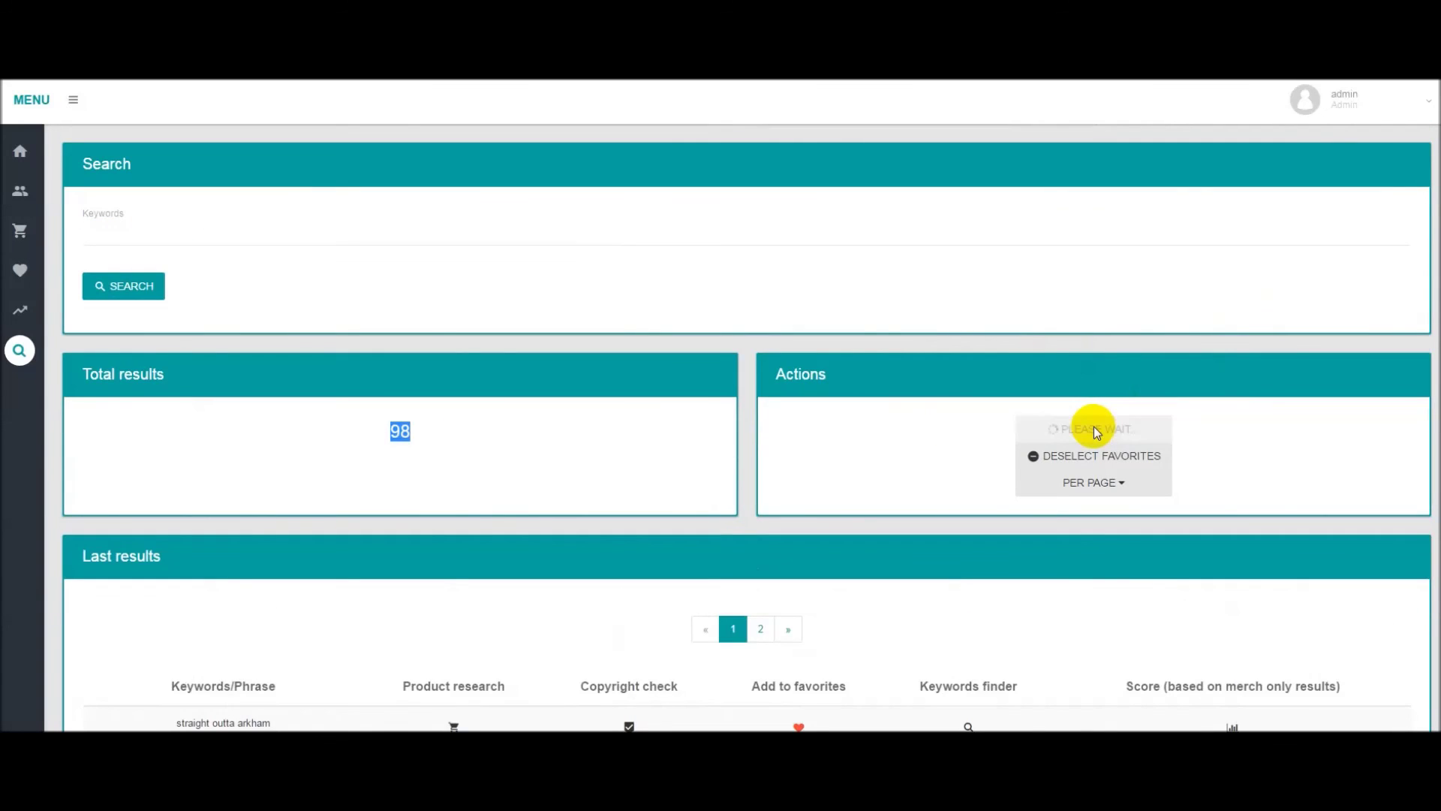
Step: Scroll through the 98 results and select the Keywords field for a new search
{"action": "scroll", "coordinate": [708, 560], "scroll_direction": "down", "scroll_amount": 1}
{"action": "scroll", "coordinate": [611, 257], "scroll_direction": "down", "scroll_amount": 6}
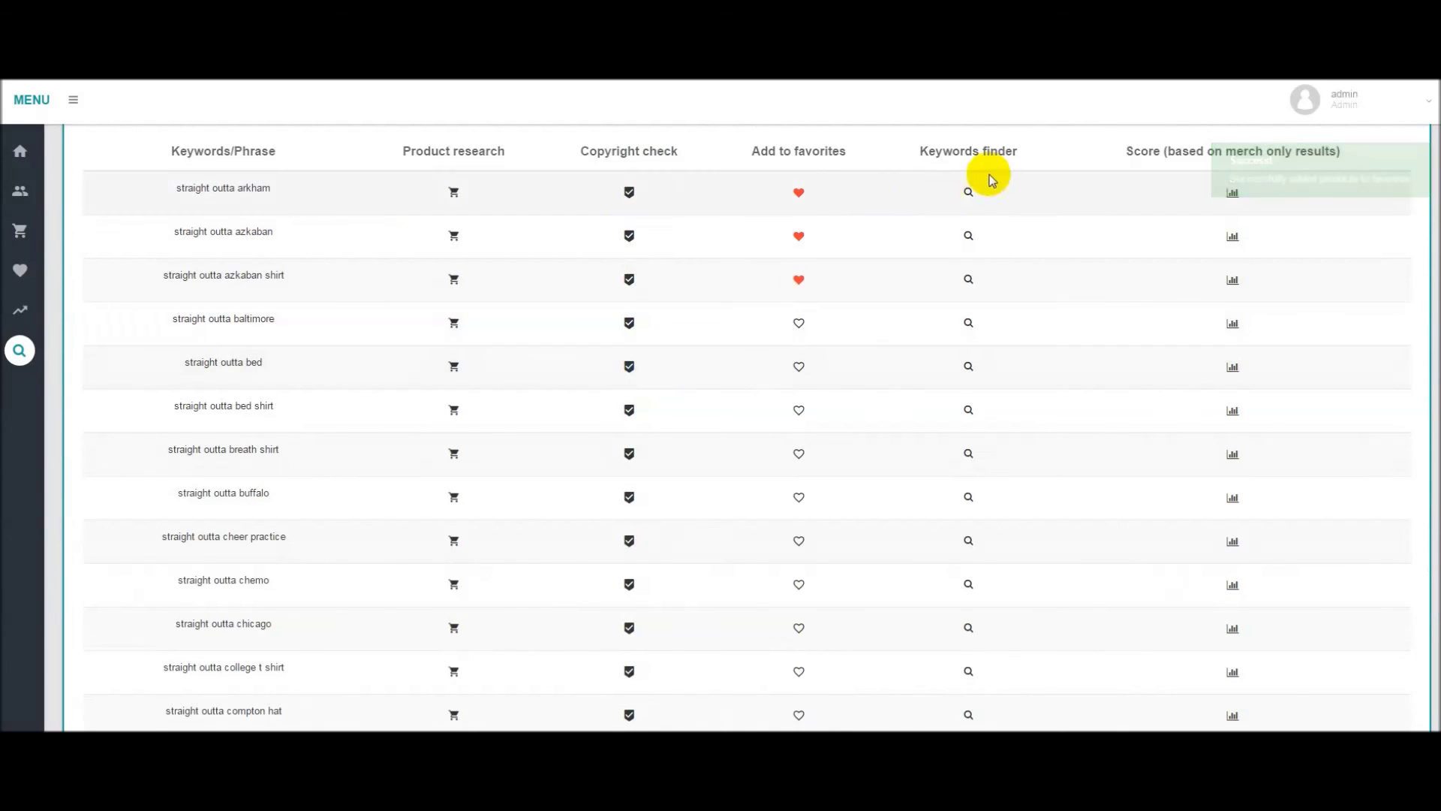
{"action": "scroll", "coordinate": [803, 368], "scroll_direction": "up", "scroll_amount": 5}
{"action": "scroll", "coordinate": [323, 199], "scroll_direction": "up", "scroll_amount": 2}
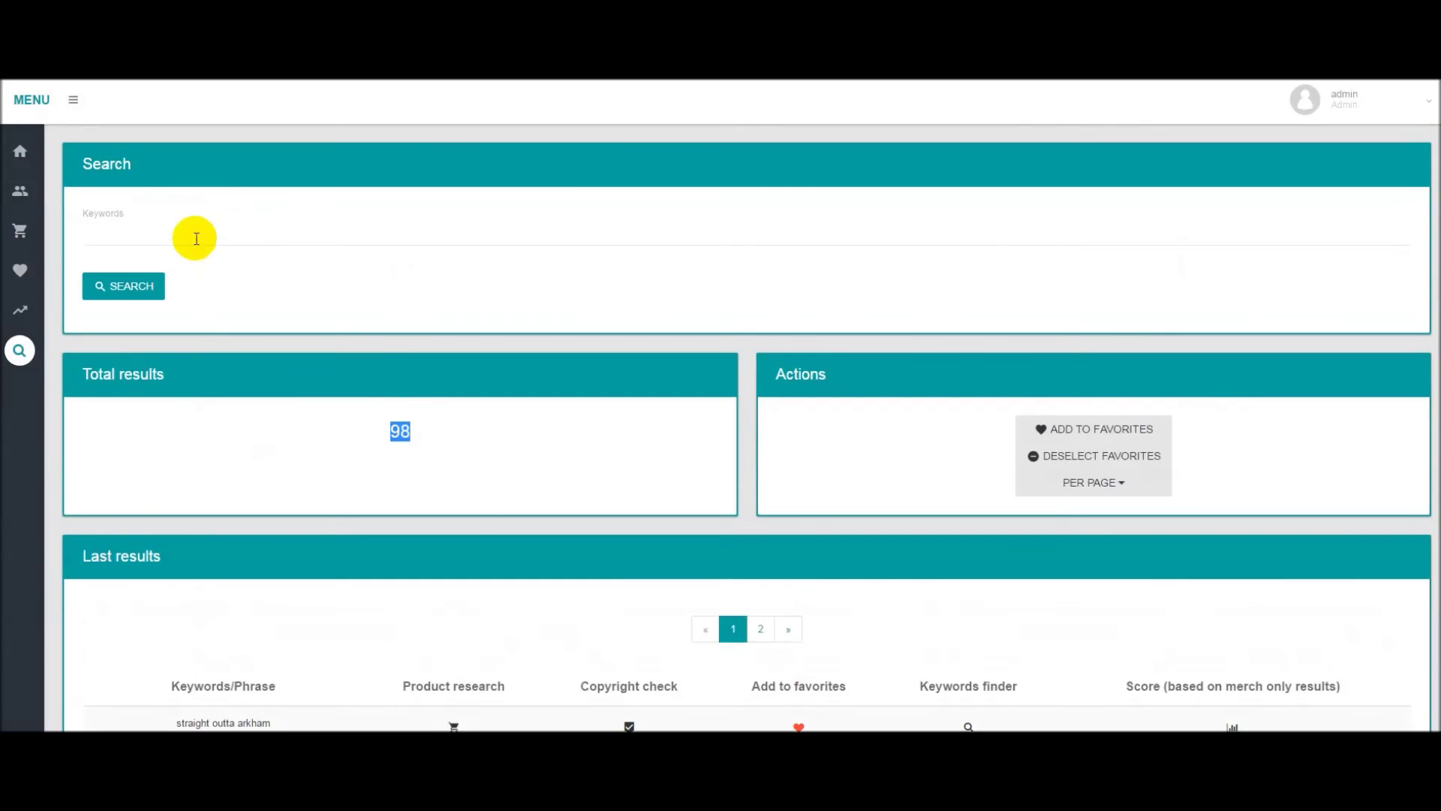
{"action": "left_click", "coordinate": [185, 235]}
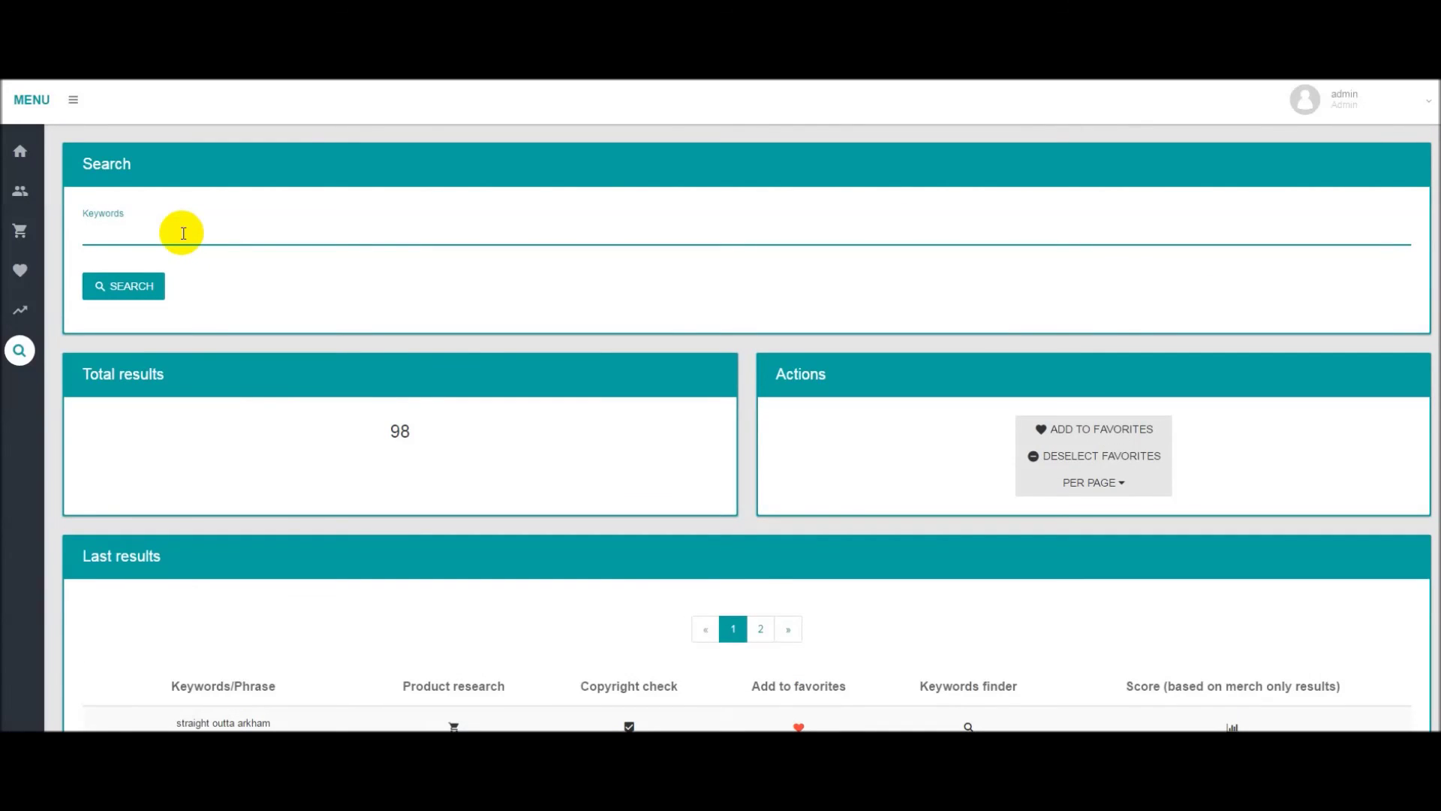
{"action": "scroll", "coordinate": [570, 383], "scroll_direction": "down", "scroll_amount": 3}
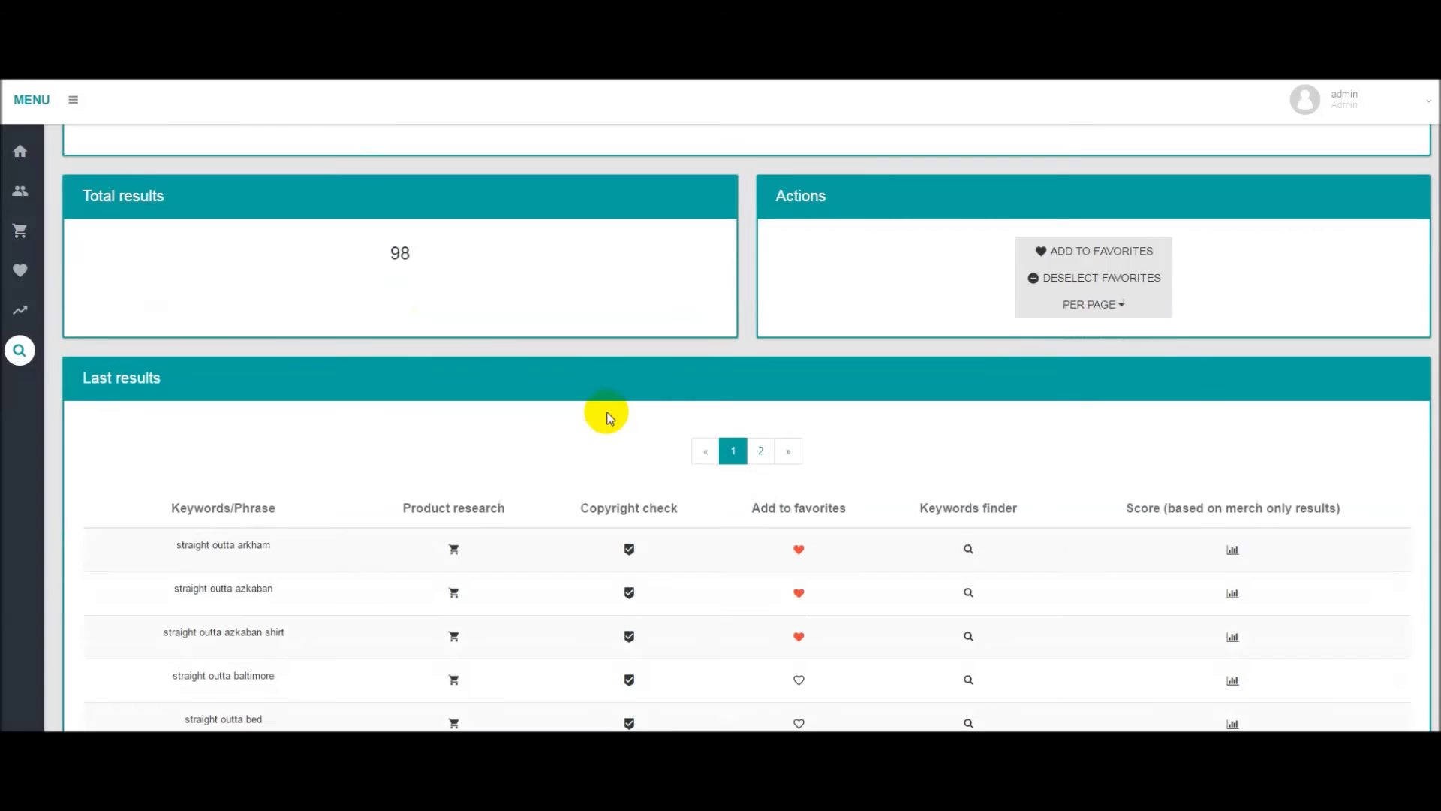